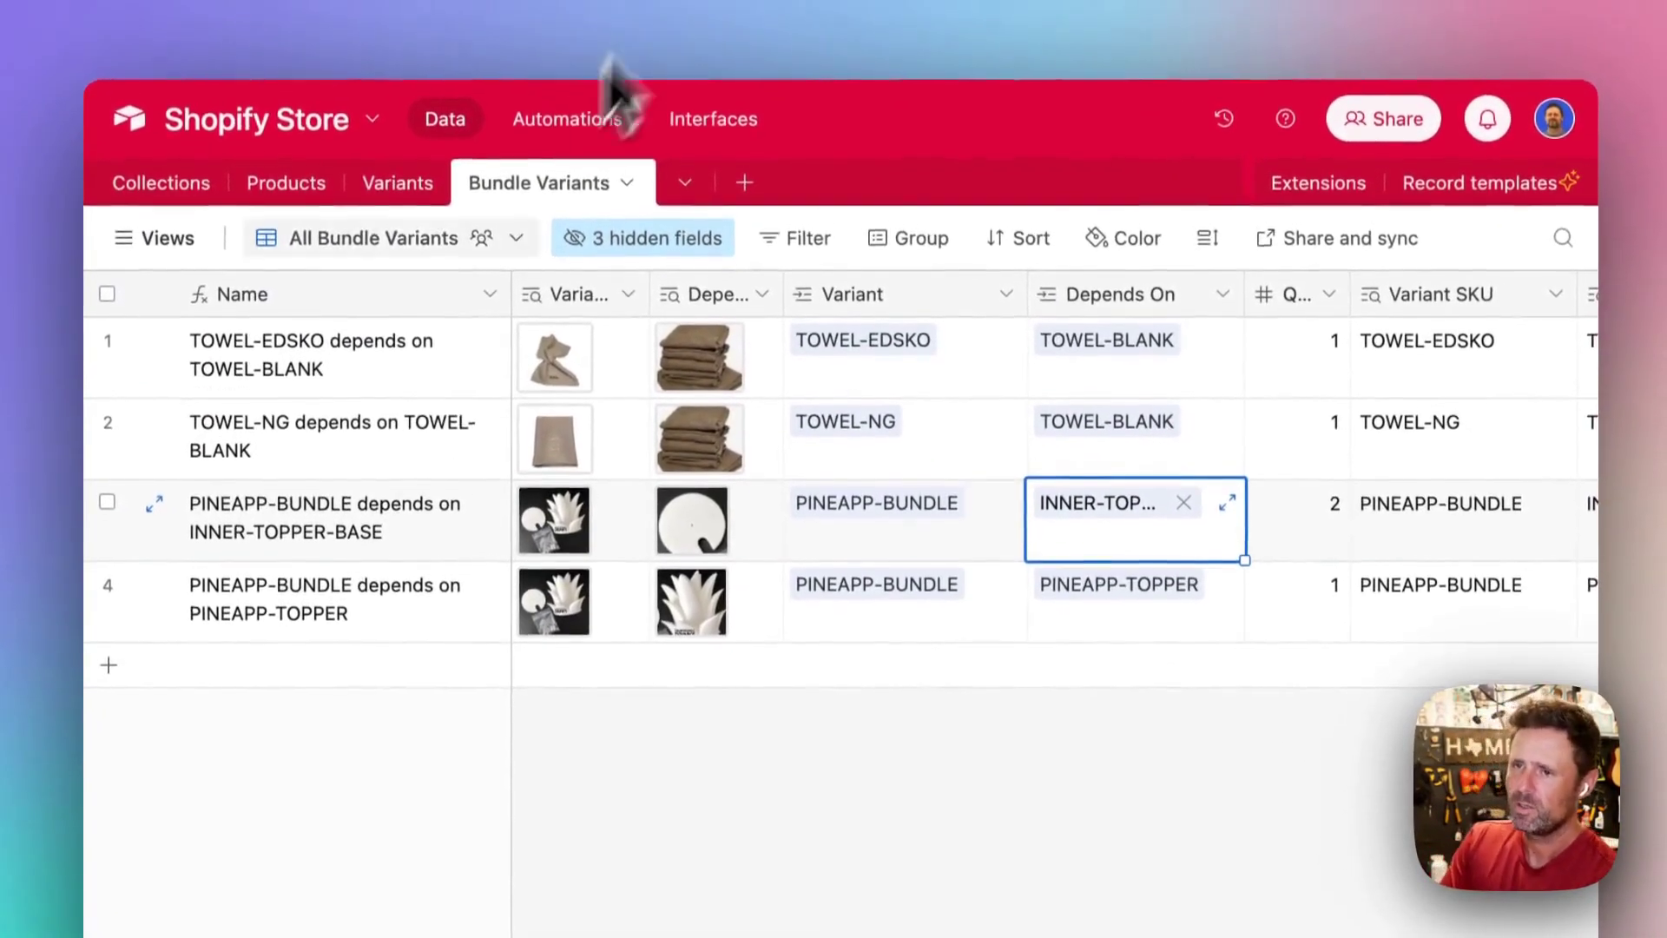
Move through the Airtable tables and land on the Variants table in its Bundle Variants view.
{"action": "left_click", "coordinate": [286, 191]}
{"action": "left_click", "coordinate": [417, 191]}
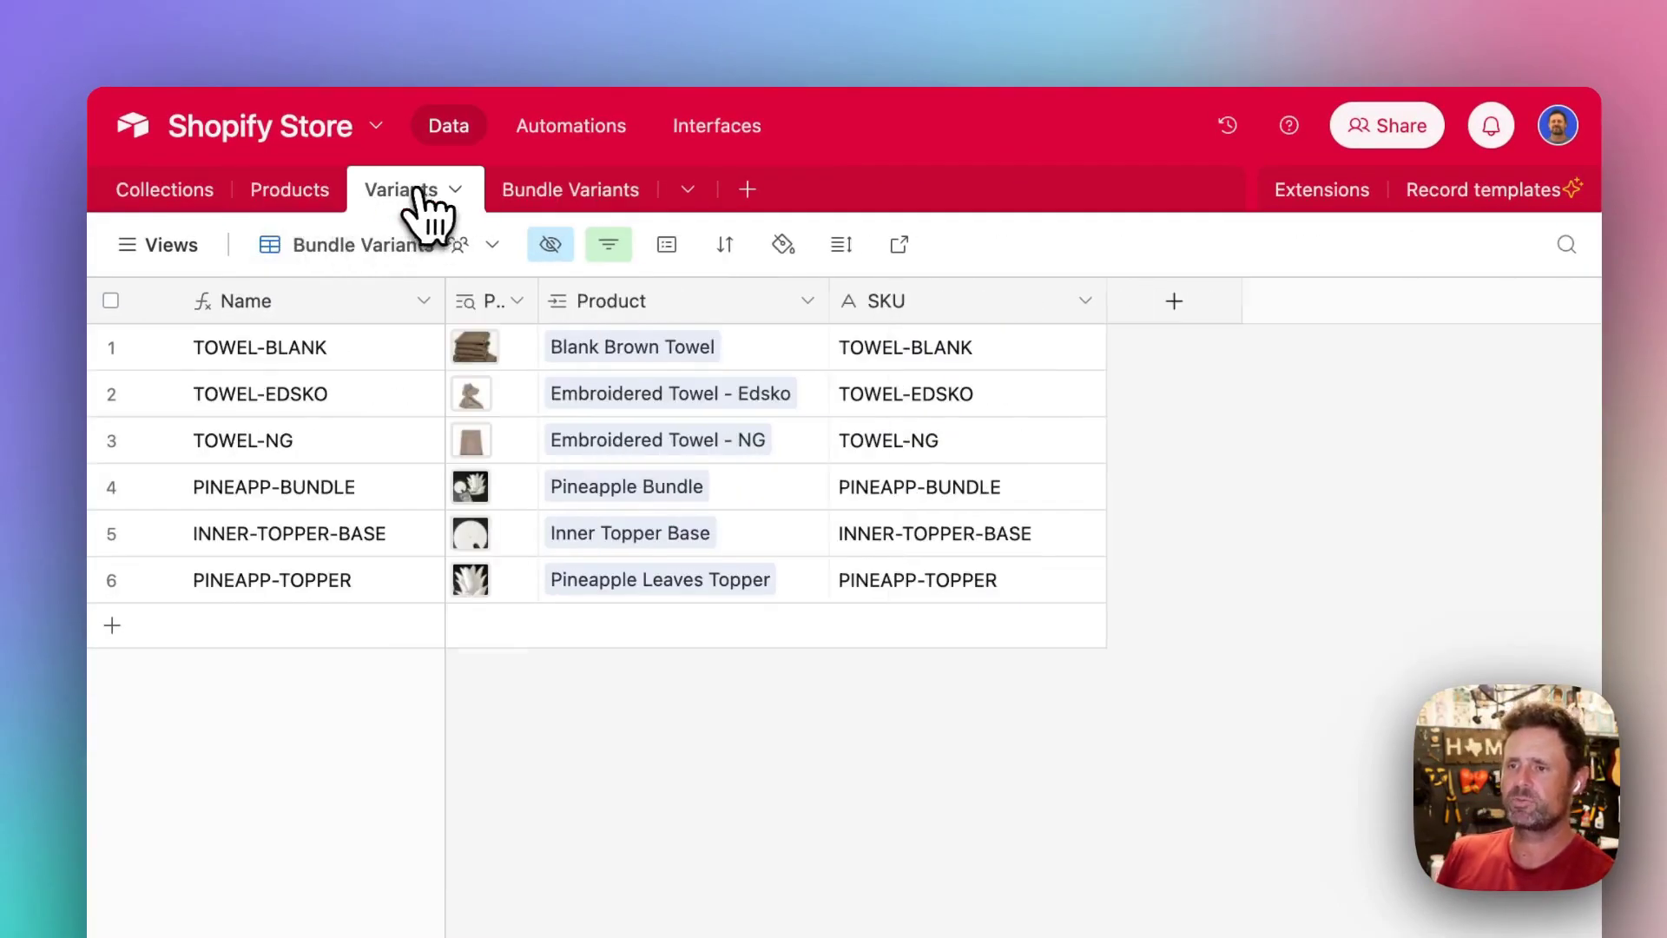
{"action": "left_click", "coordinate": [565, 195]}
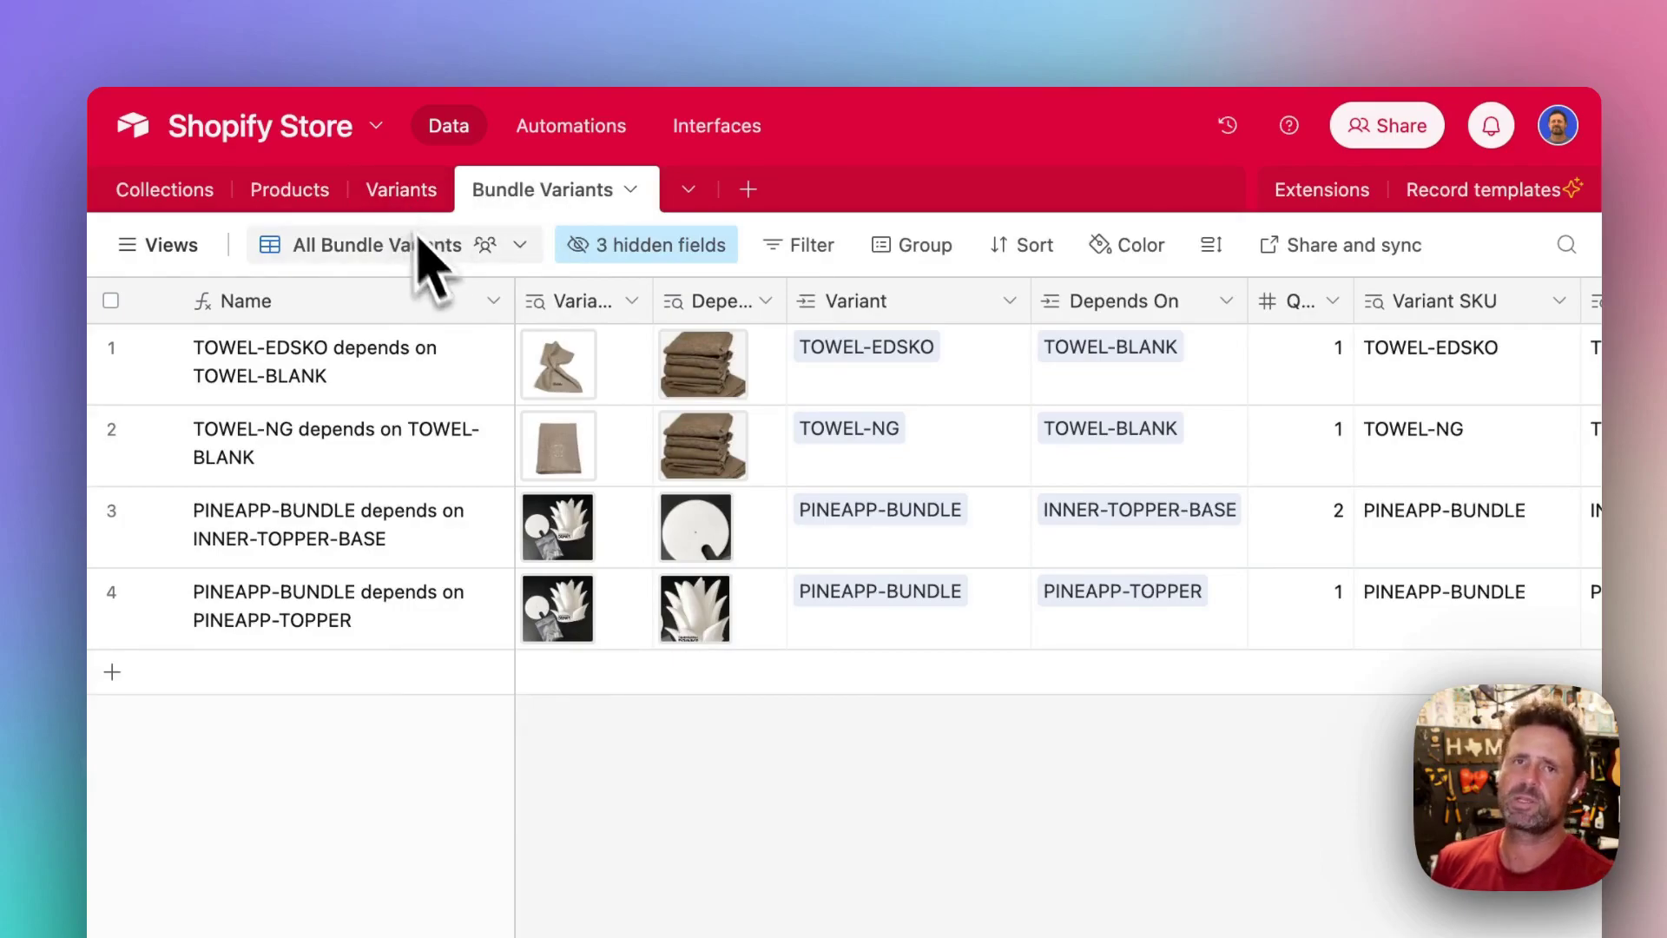
{"action": "left_click", "coordinate": [404, 192]}
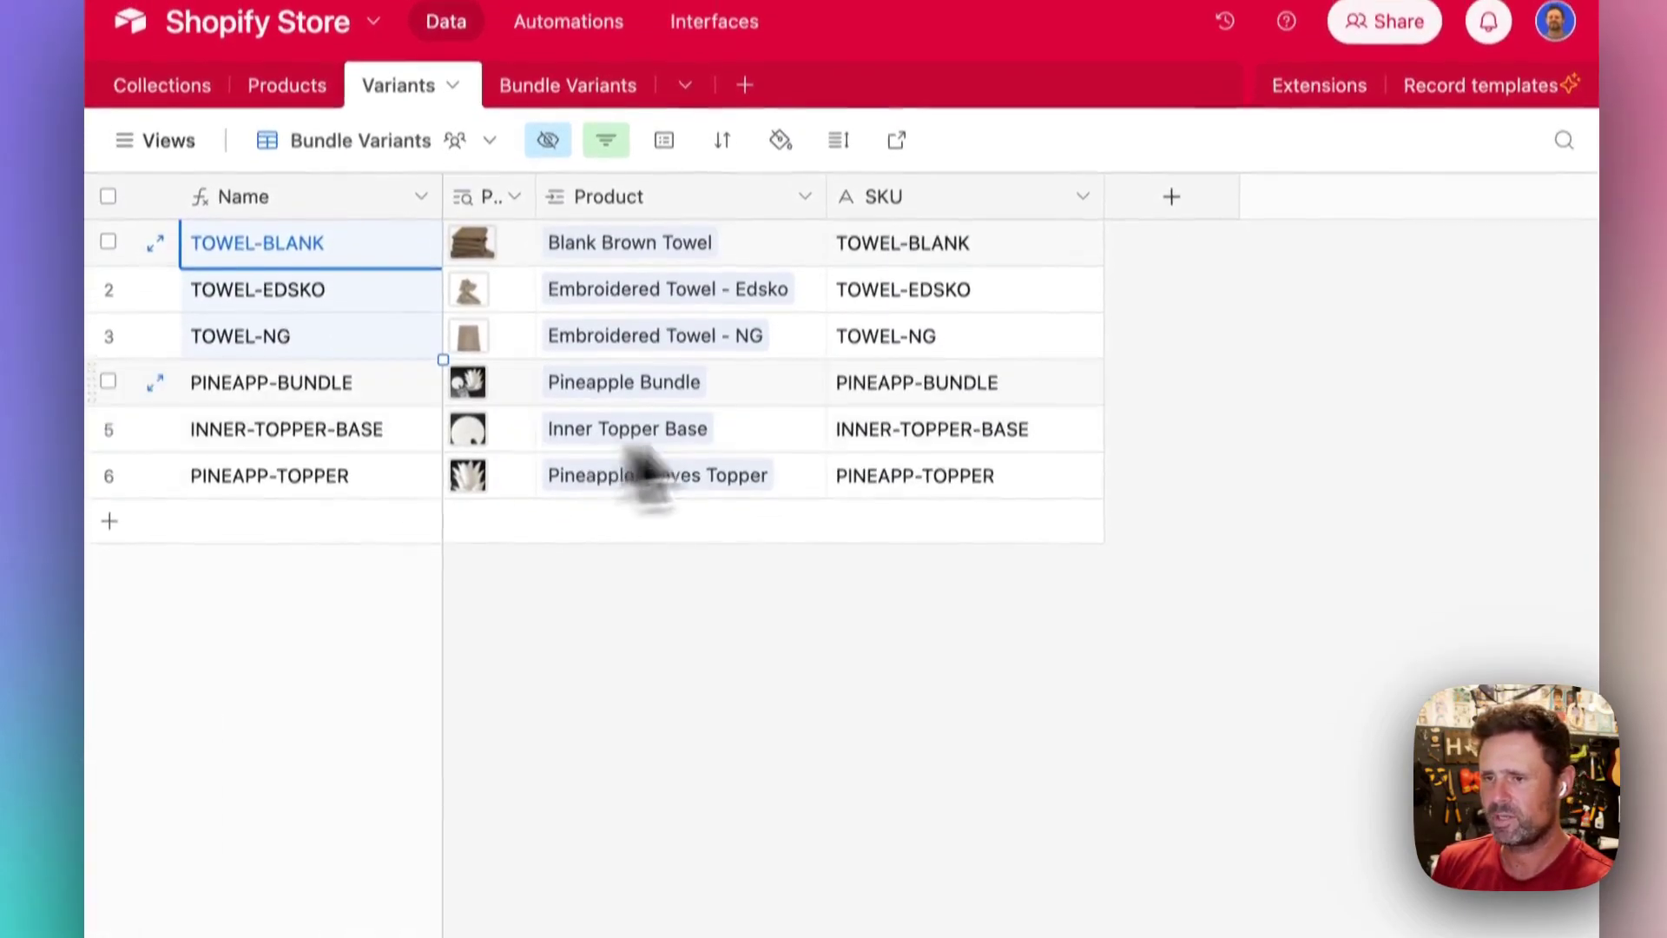
Point out the Blank Brown Towel product and the TOWEL-NG and TOWEL-EDSKO variant names.
{"action": "left_click", "coordinate": [719, 318]}
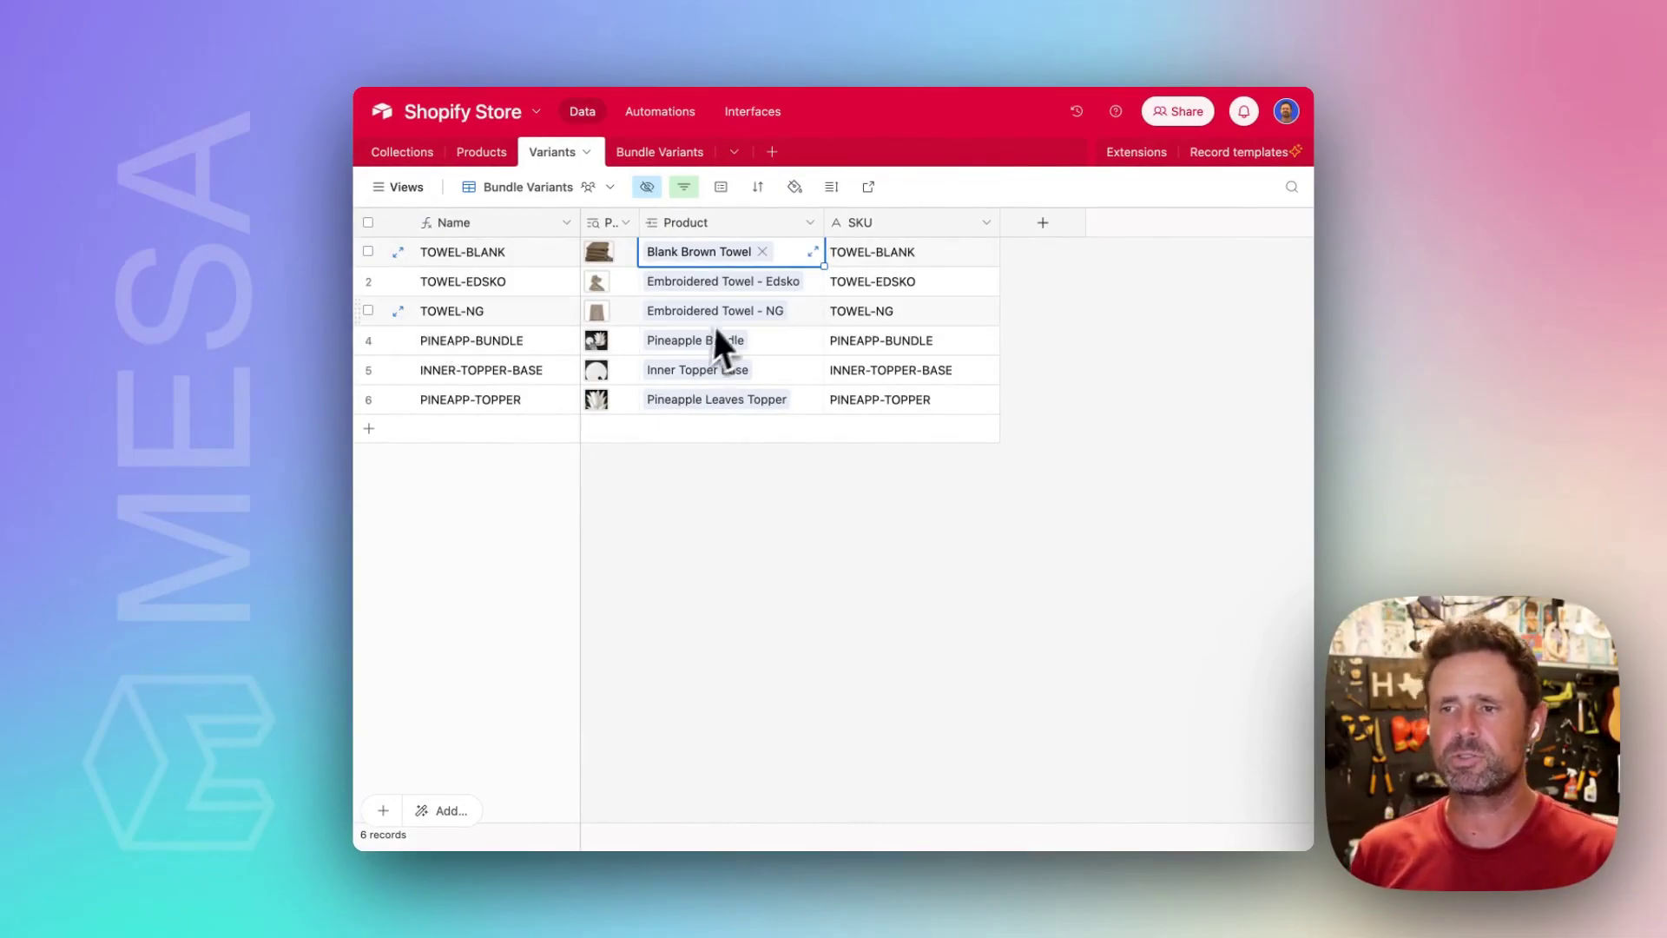
{"action": "left_click", "coordinate": [473, 313]}
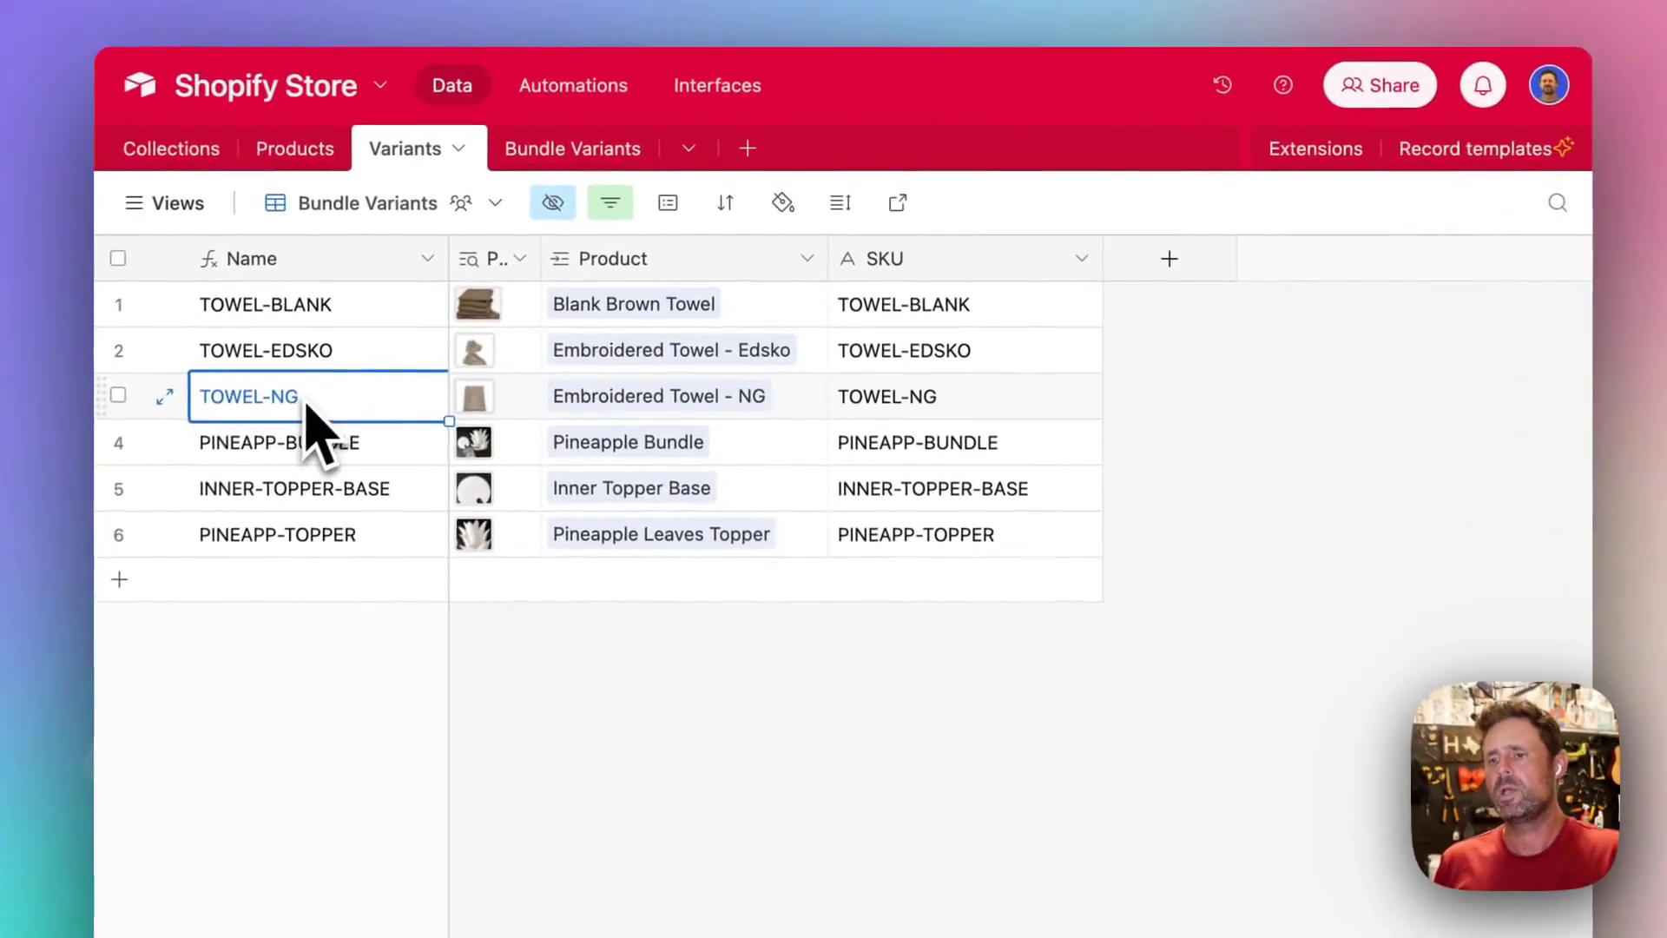
{"action": "left_click", "coordinate": [512, 280]}
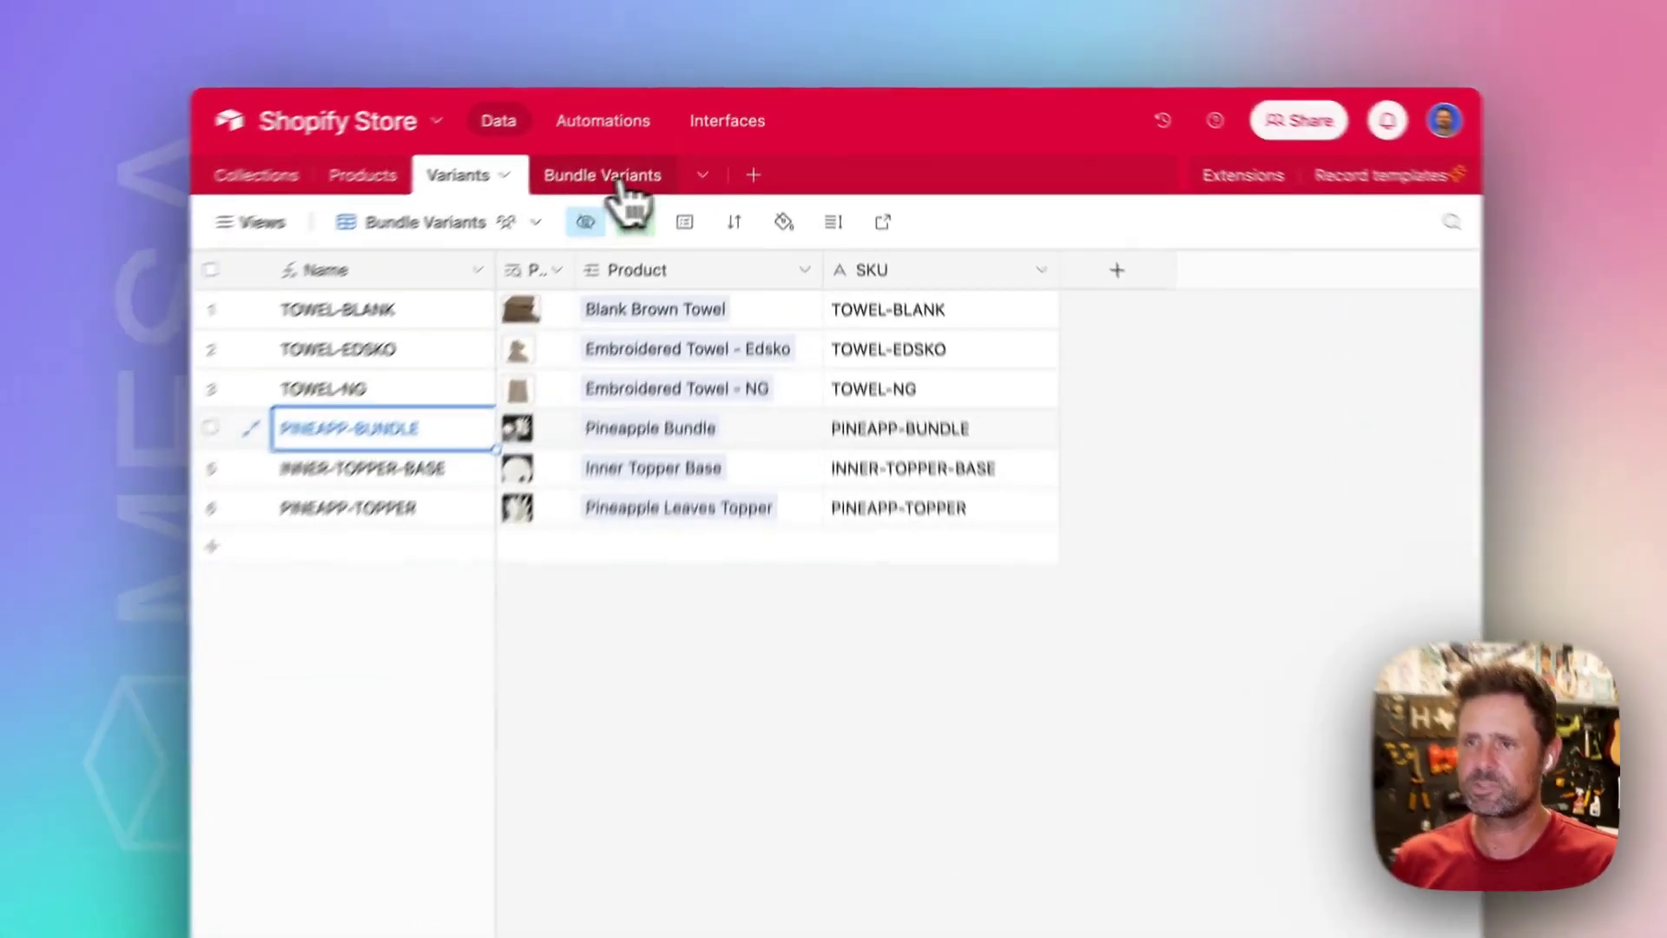
Open the Bundle Variants table and narrow its Name column.
{"action": "left_click", "coordinate": [657, 155]}
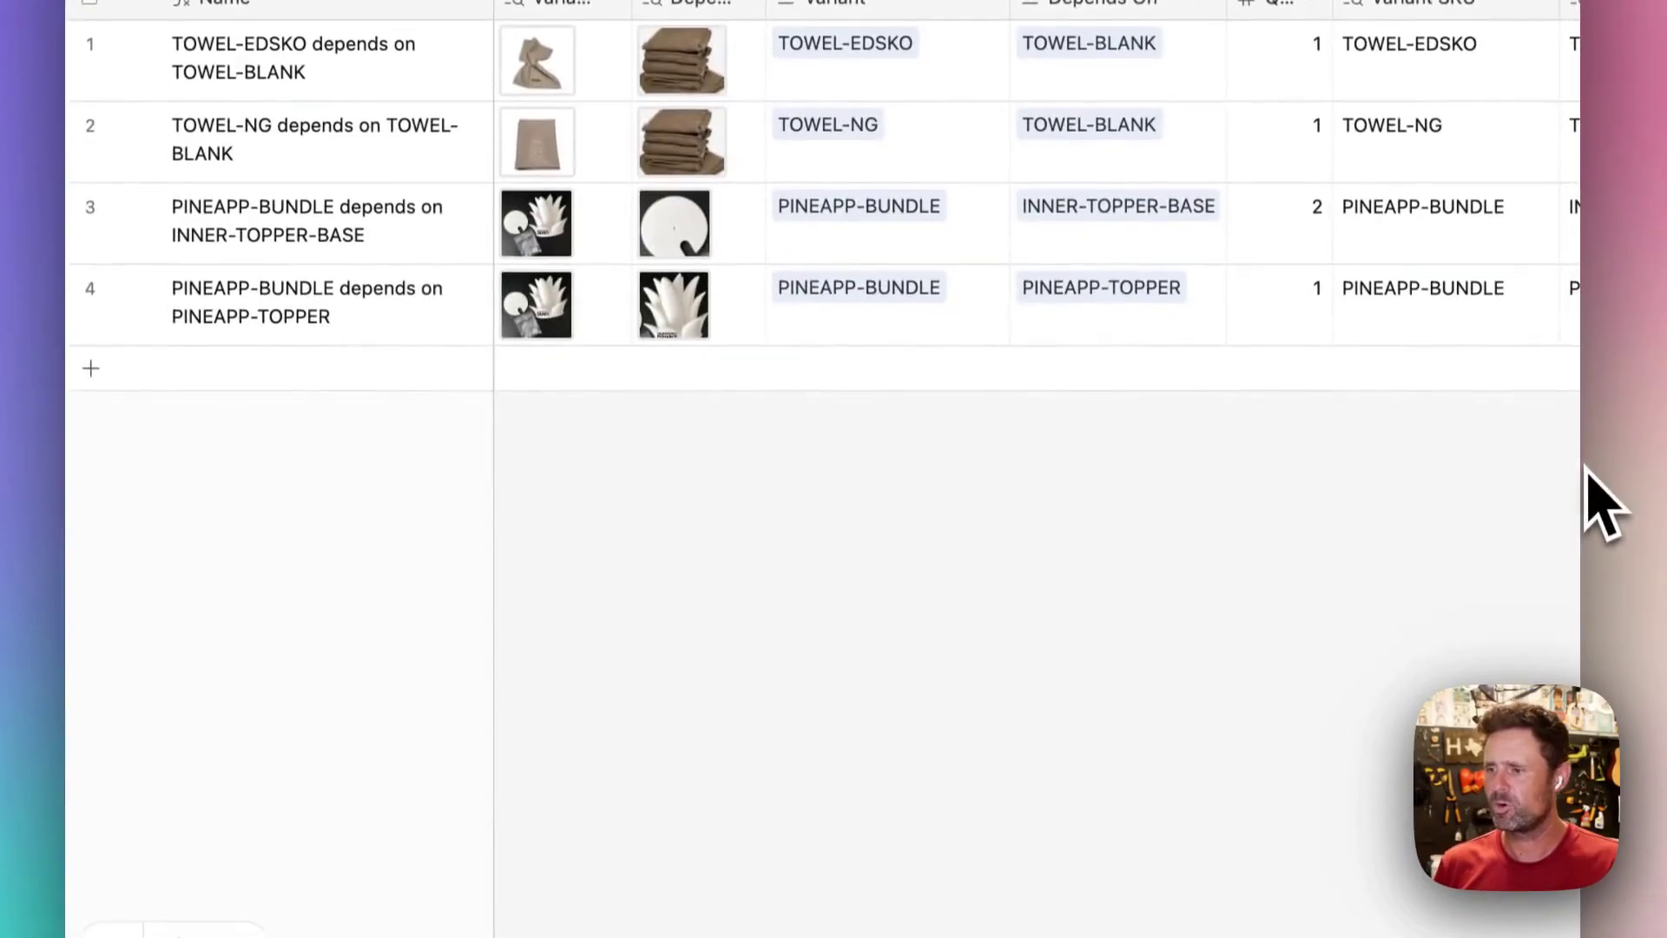
{"action": "left_click", "coordinate": [887, 266]}
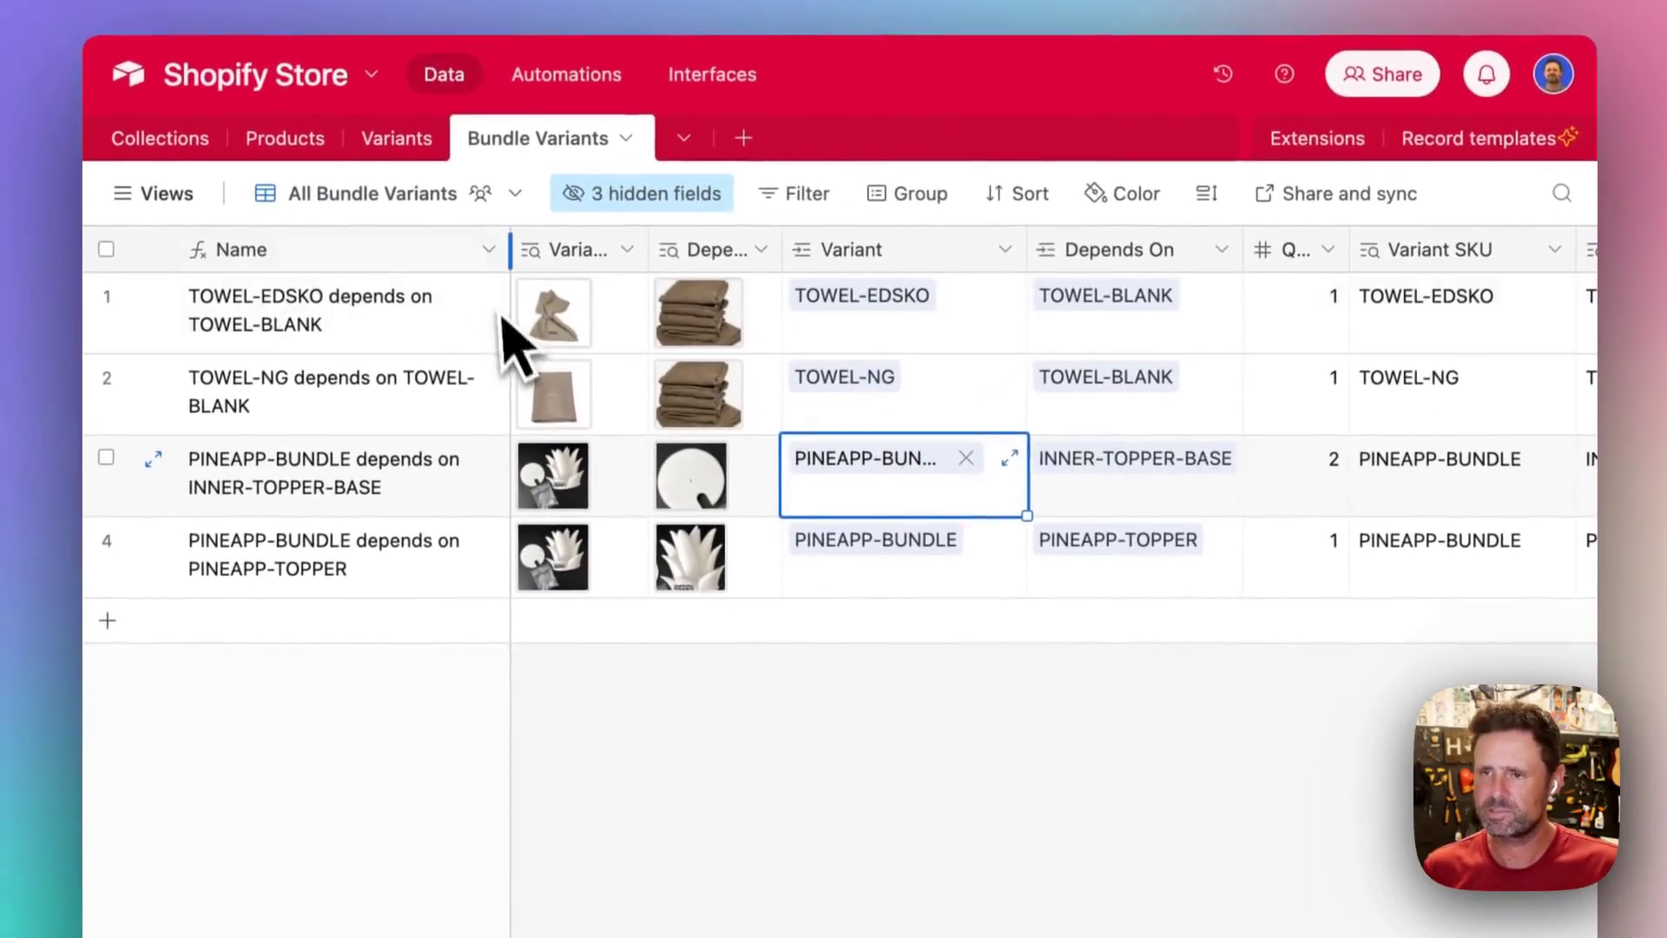
{"action": "left_click_drag", "start_coordinate": [500, 278], "coordinate": [412, 336]}
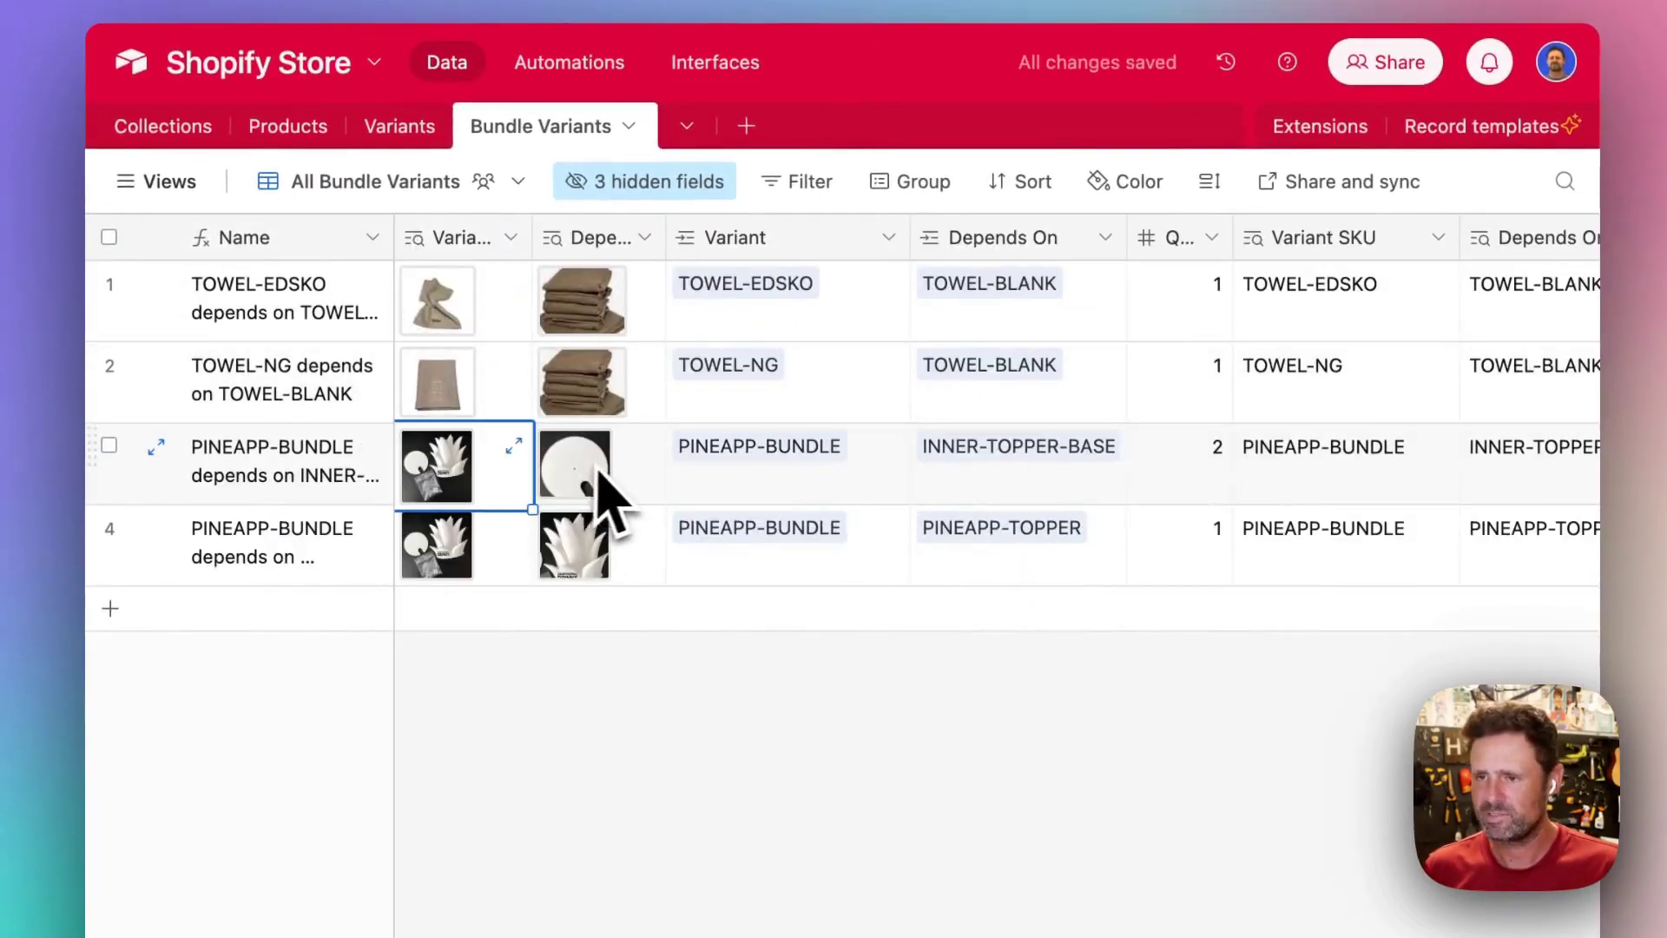
Inspect row 3's PINEAPP-BUNDLE image, its INNER-TOPPER-BASE dependency and its quantity of 2.
{"action": "left_click", "coordinate": [453, 483]}
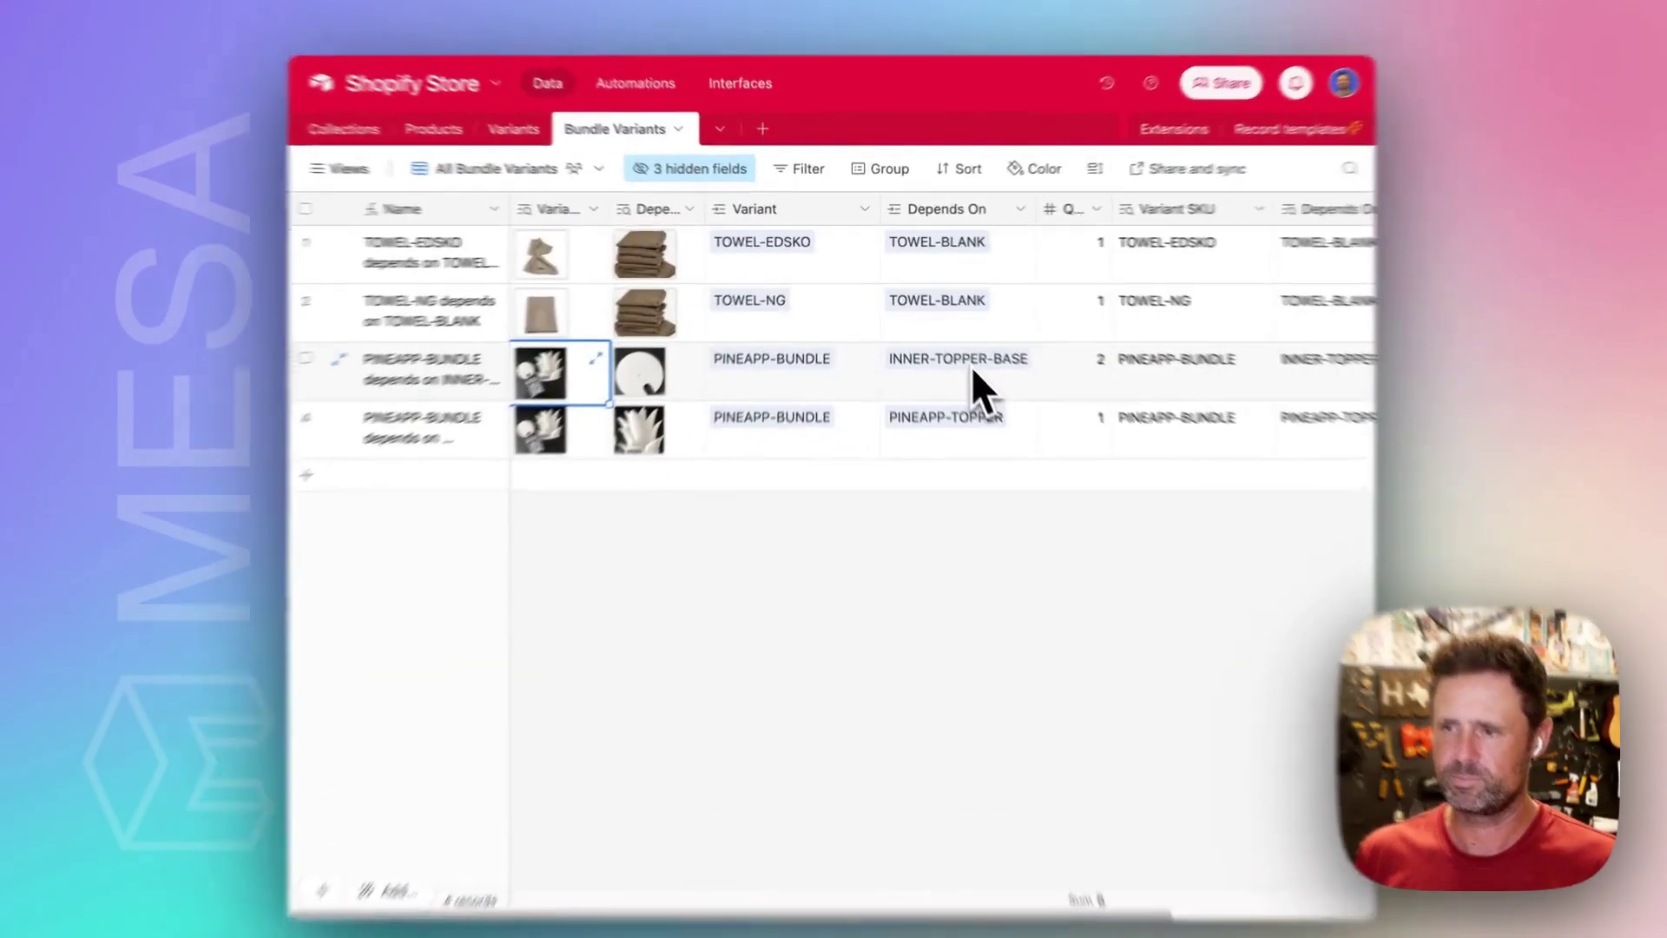
{"action": "left_click", "coordinate": [969, 368]}
{"action": "left_click", "coordinate": [1054, 384]}
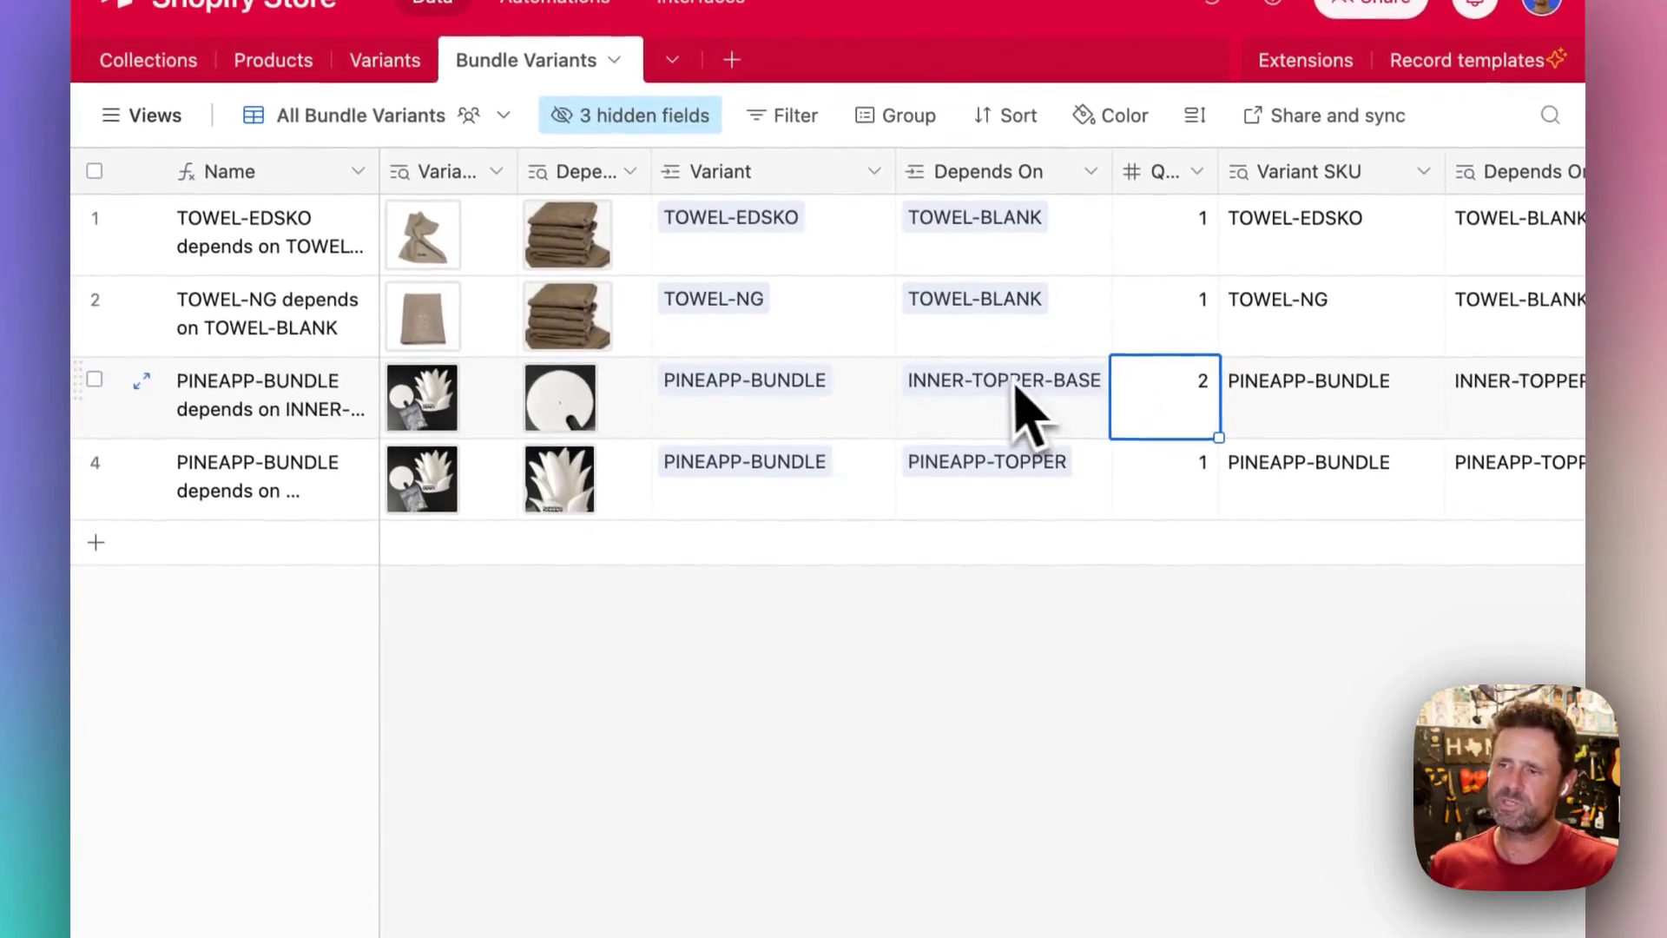
{"action": "left_click", "coordinate": [421, 396]}
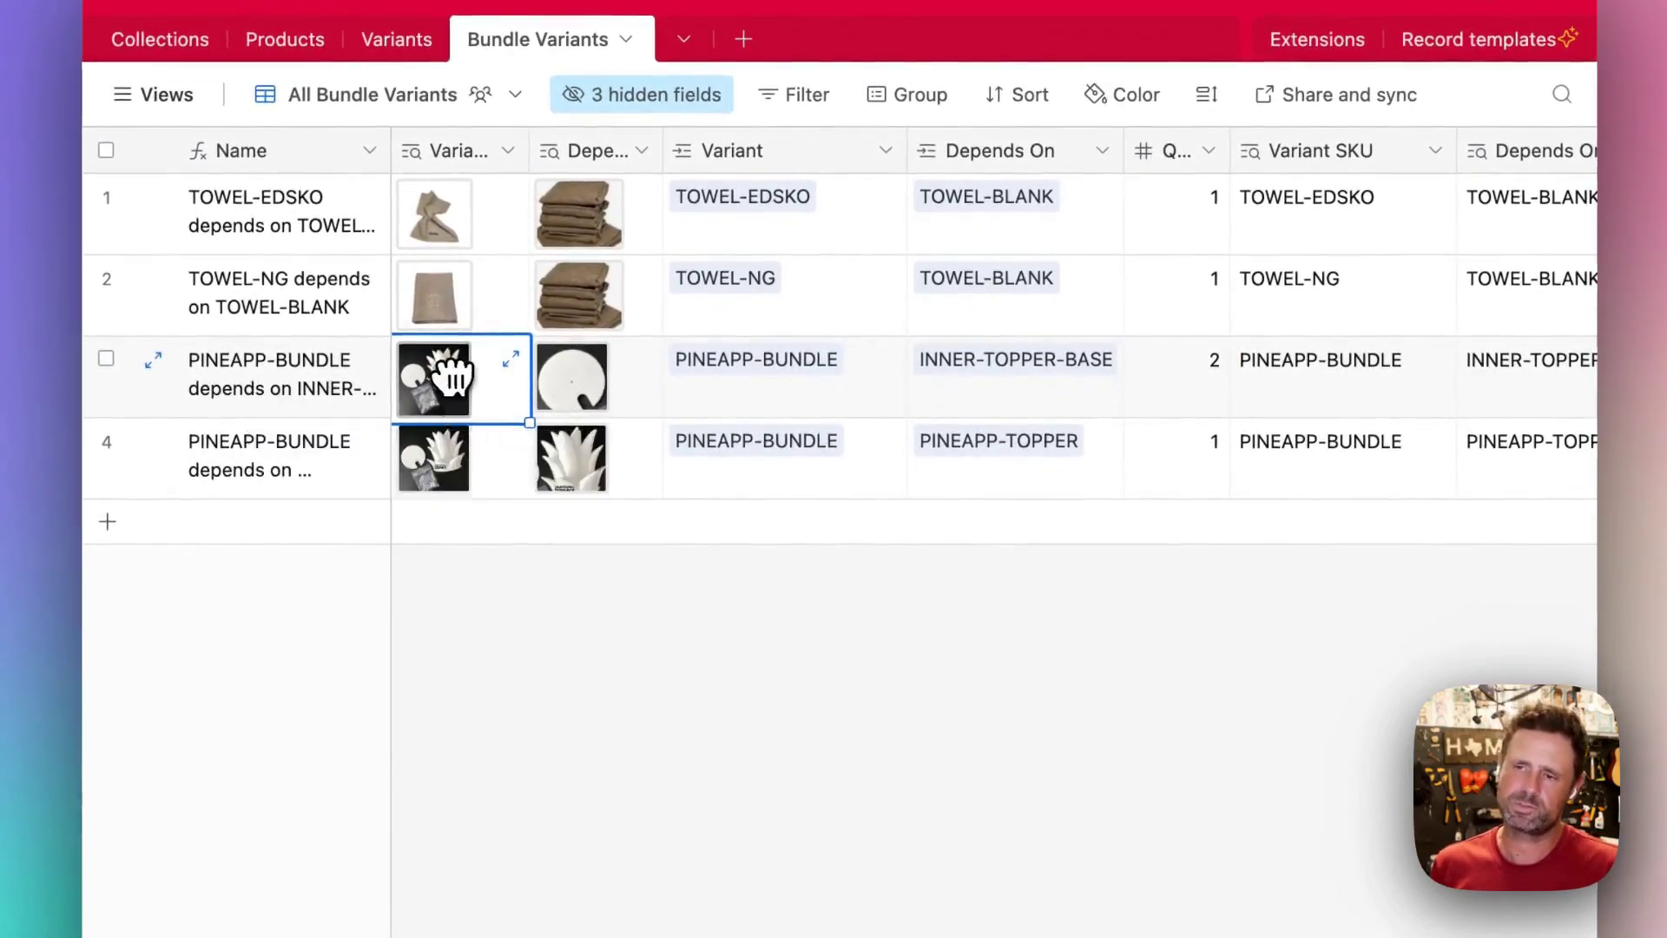
{"action": "left_click", "coordinate": [421, 396]}
{"action": "key", "text": "Escape"}
{"action": "left_click", "coordinate": [1185, 386]}
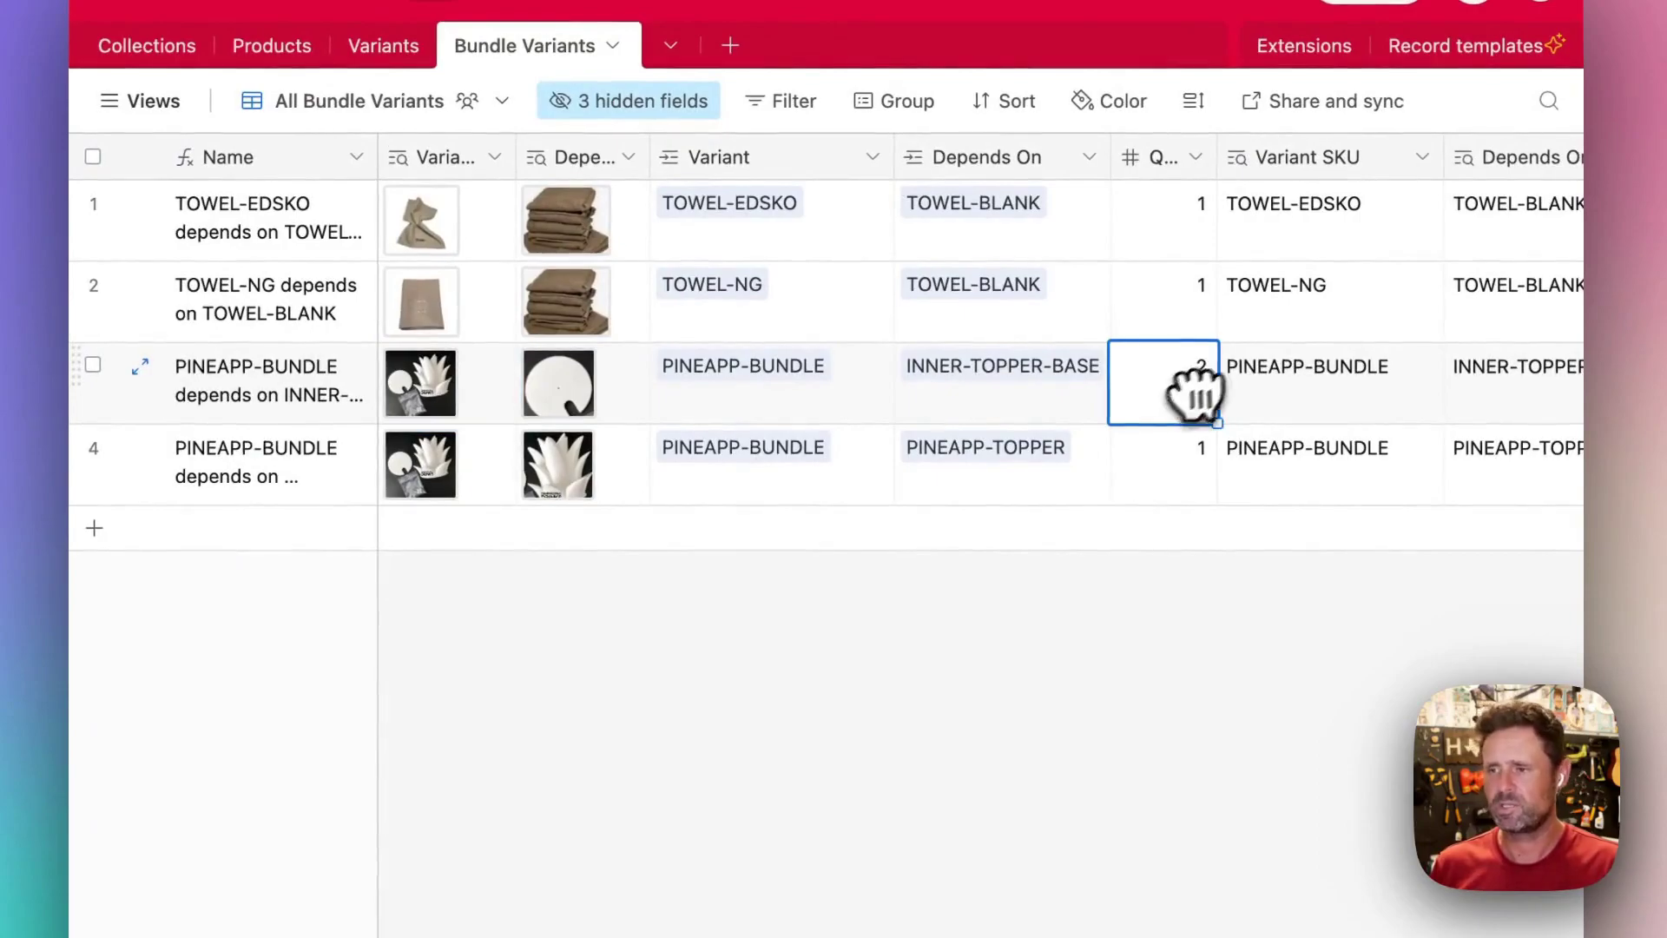
{"action": "key", "text": "Right"}
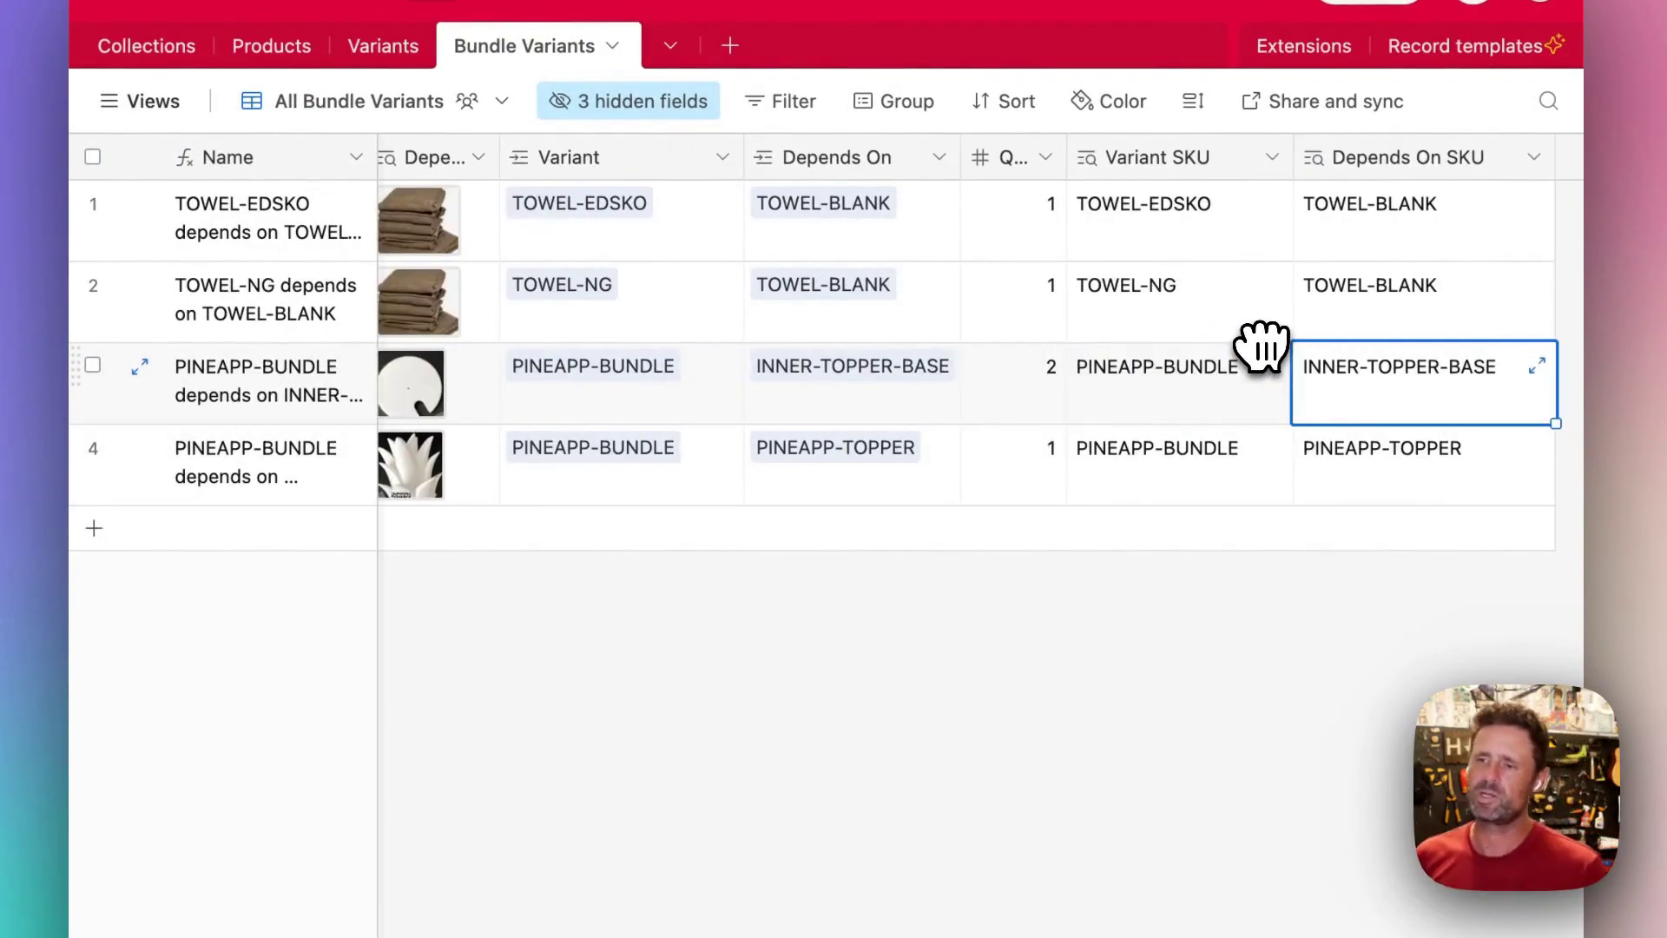
{"action": "key", "text": "Left"}
{"action": "key", "text": "Left"}
{"action": "key", "text": "Left"}
{"action": "key", "text": "Left"}
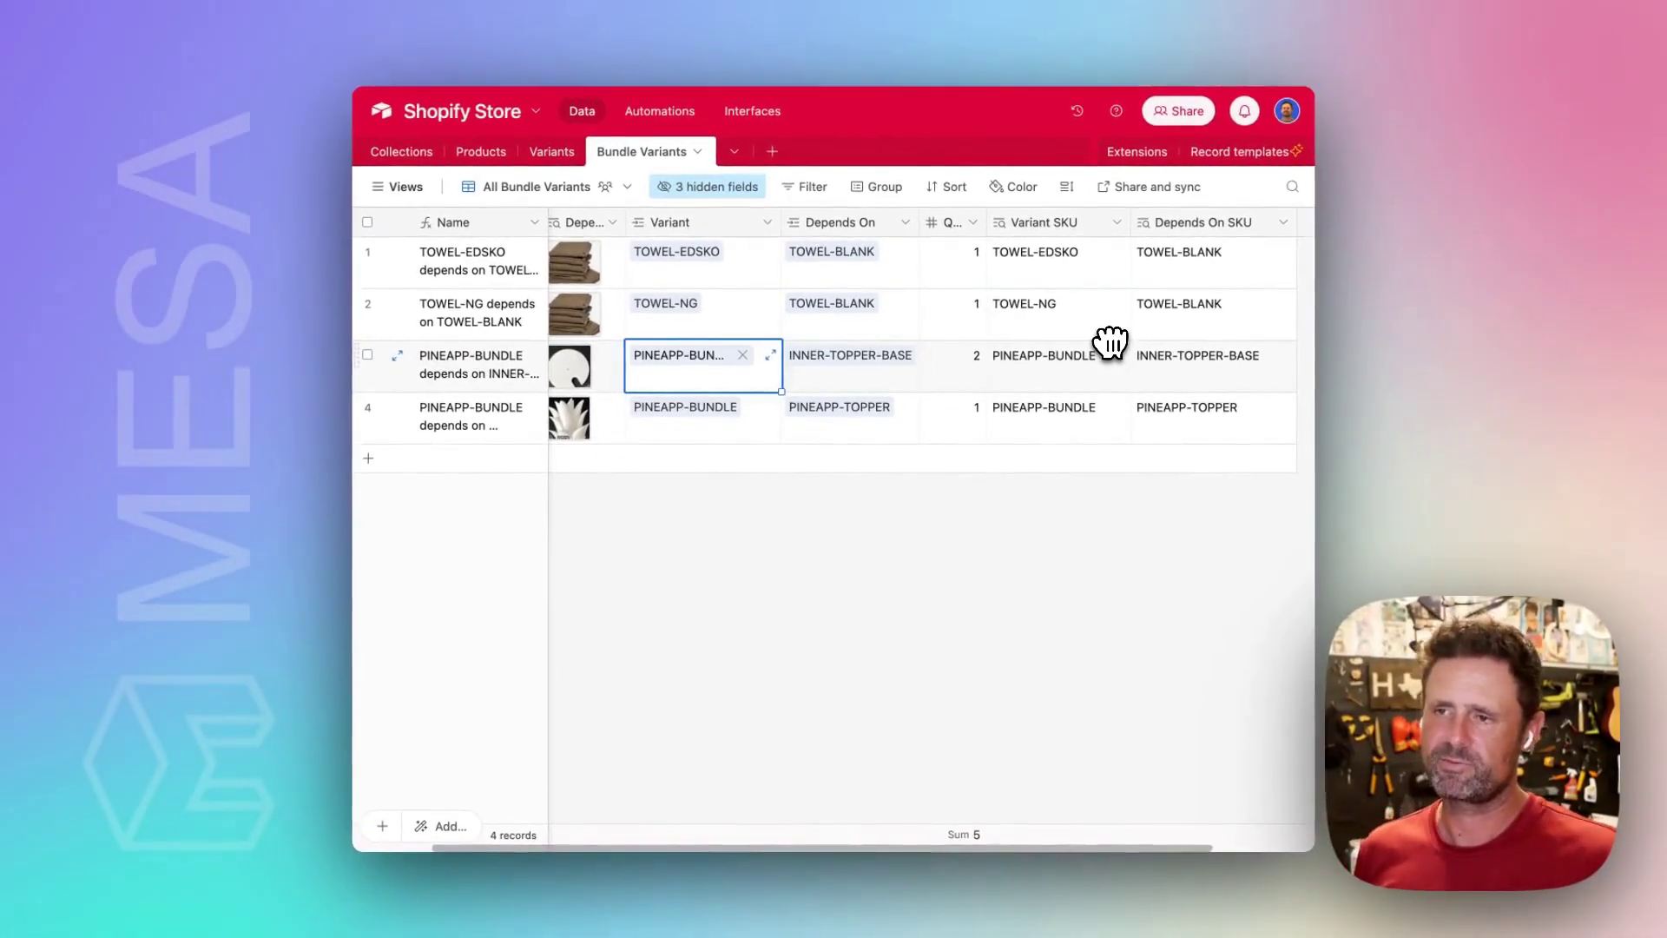
{"action": "key", "text": "Left"}
{"action": "key", "text": "Left"}
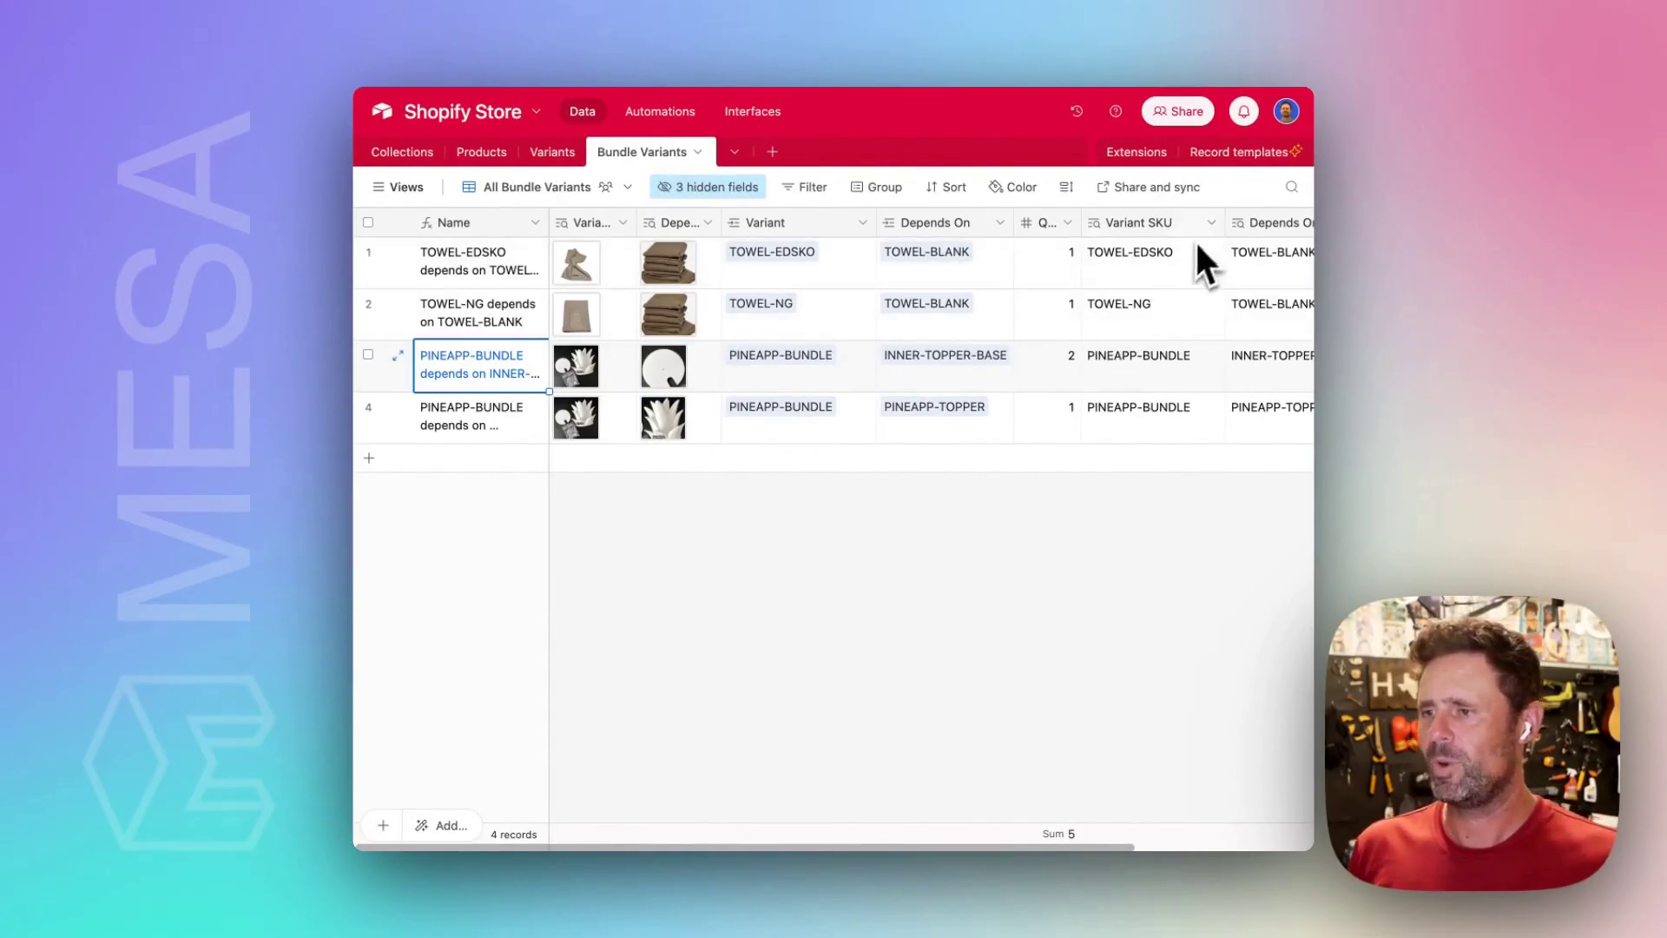
Hide the Variant SKU and Depends On SKU columns in Bundle Variants.
{"action": "left_click", "coordinate": [1211, 223]}
{"action": "left_click", "coordinate": [1168, 694]}
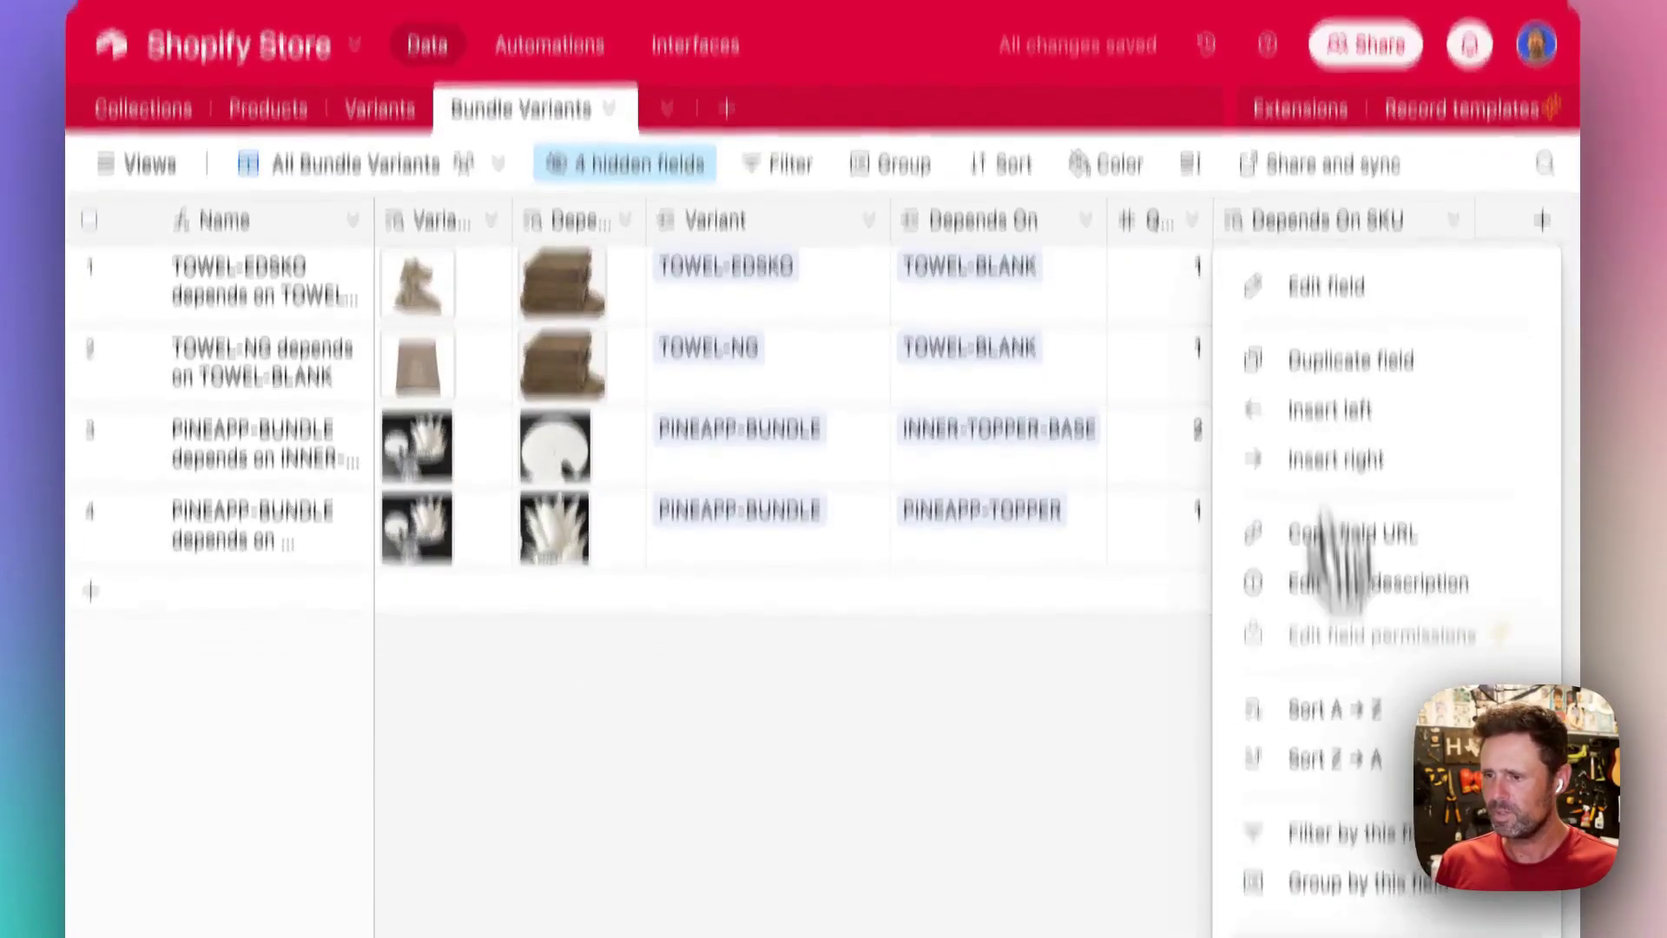
{"action": "left_click", "coordinate": [1345, 717]}
Review the TOWEL-EDSKO row, then the PINEAPP-BUNDLE variant and its dependency.
{"action": "left_click", "coordinate": [822, 319]}
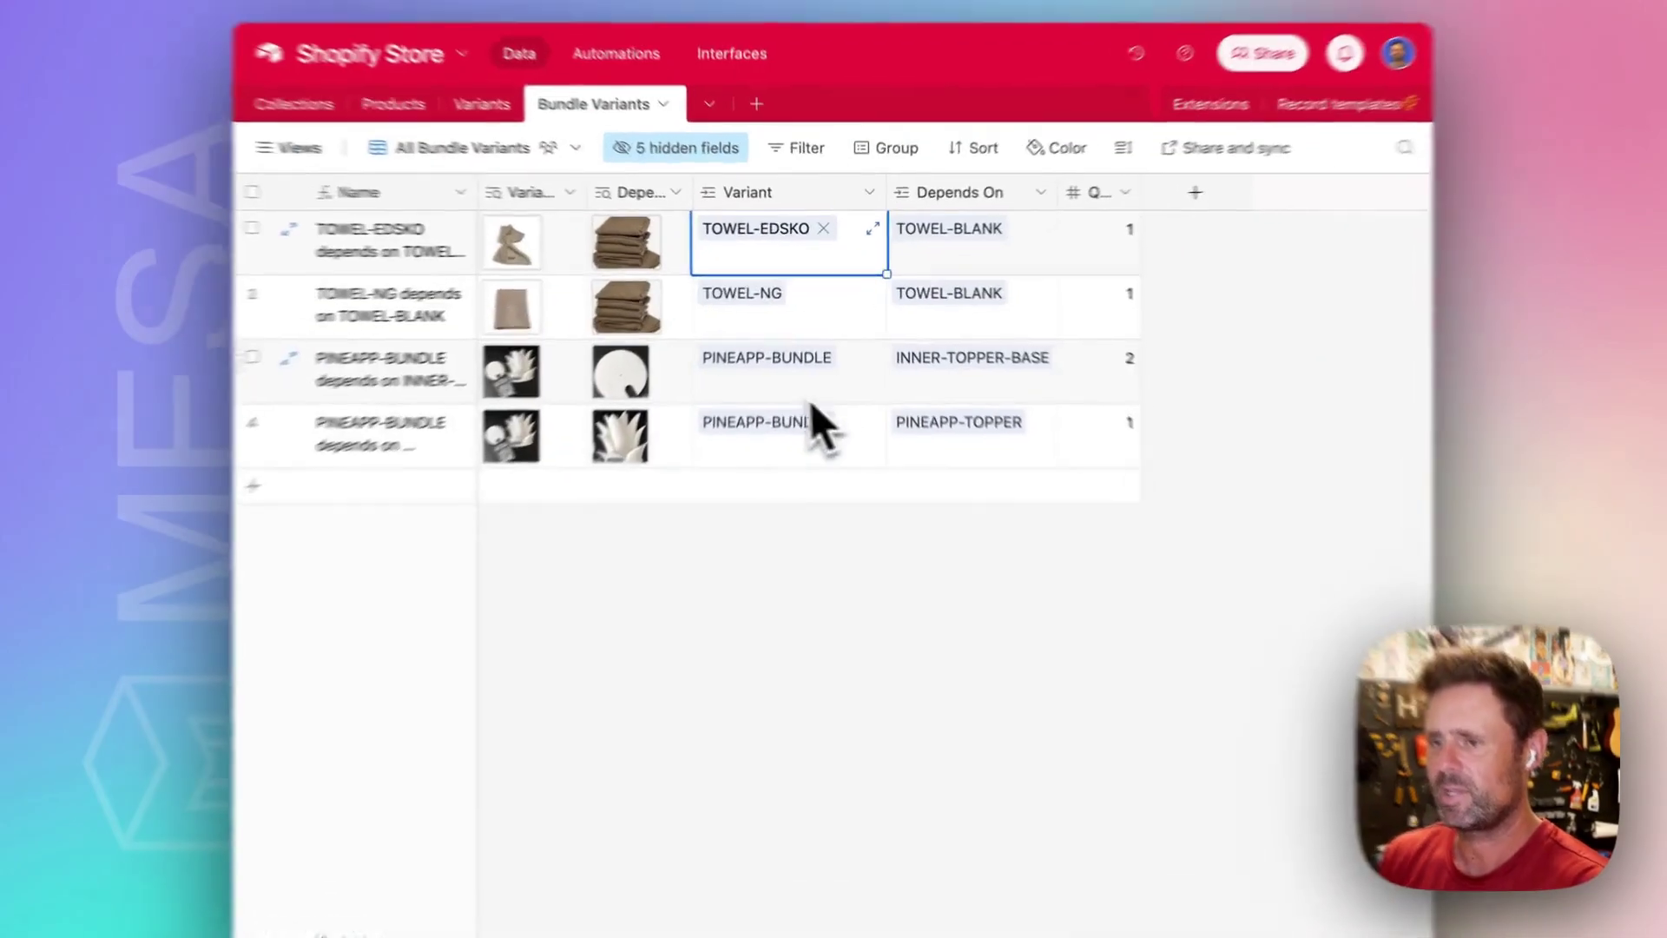
{"action": "left_click", "coordinate": [803, 378]}
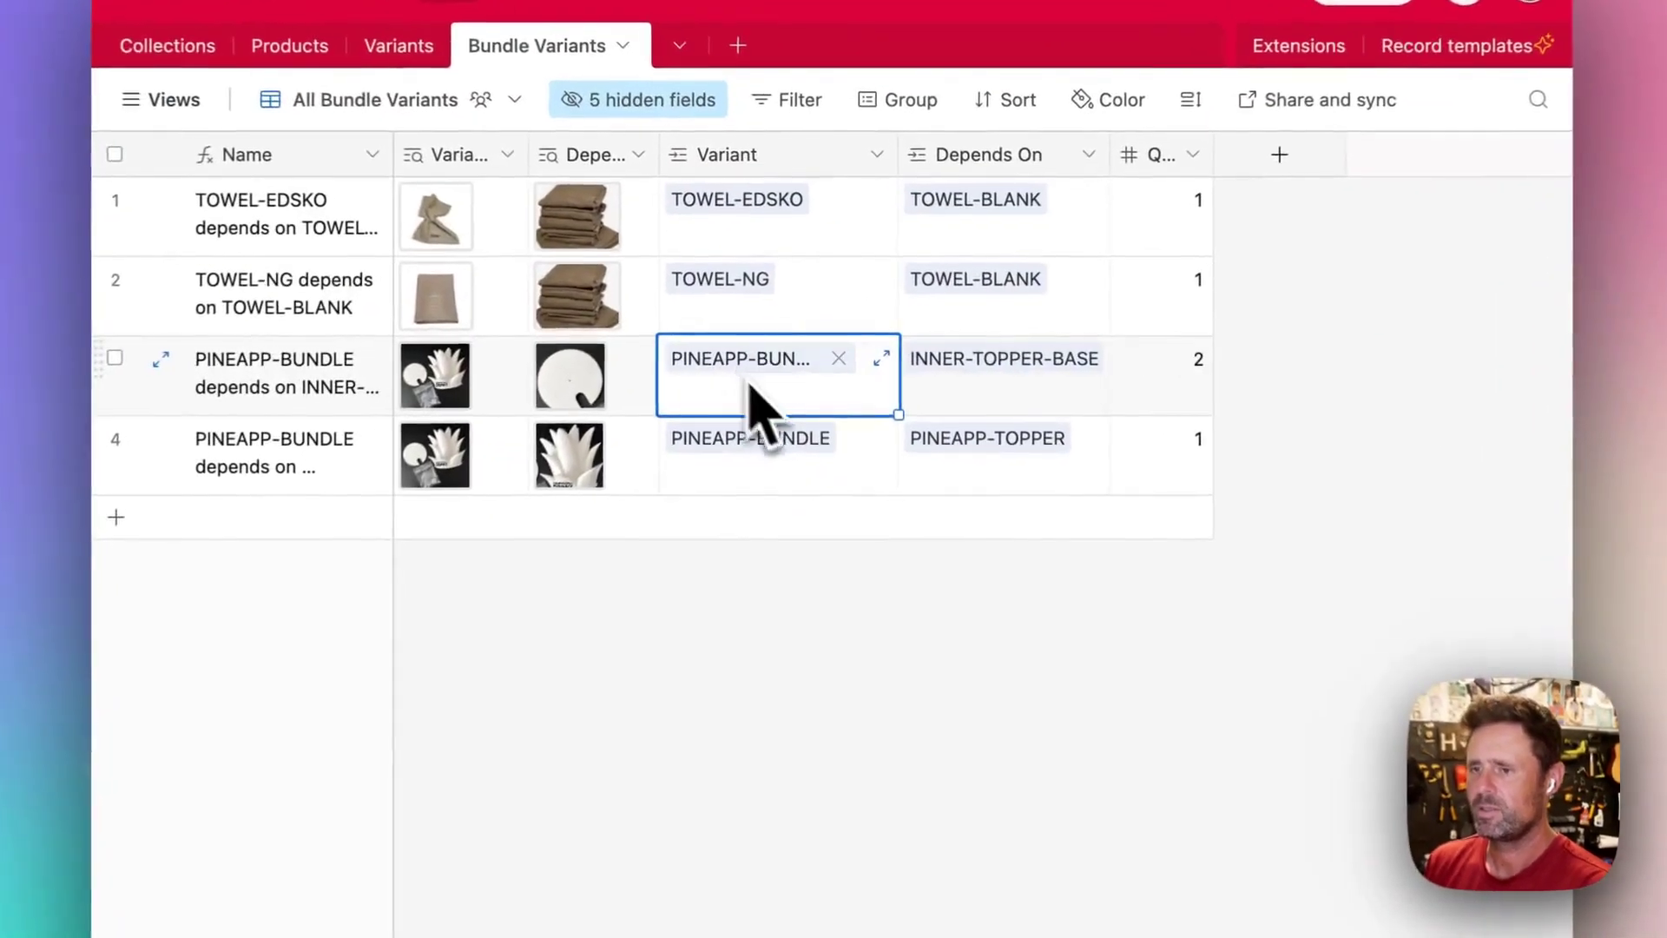
{"action": "left_click", "coordinate": [1007, 390]}
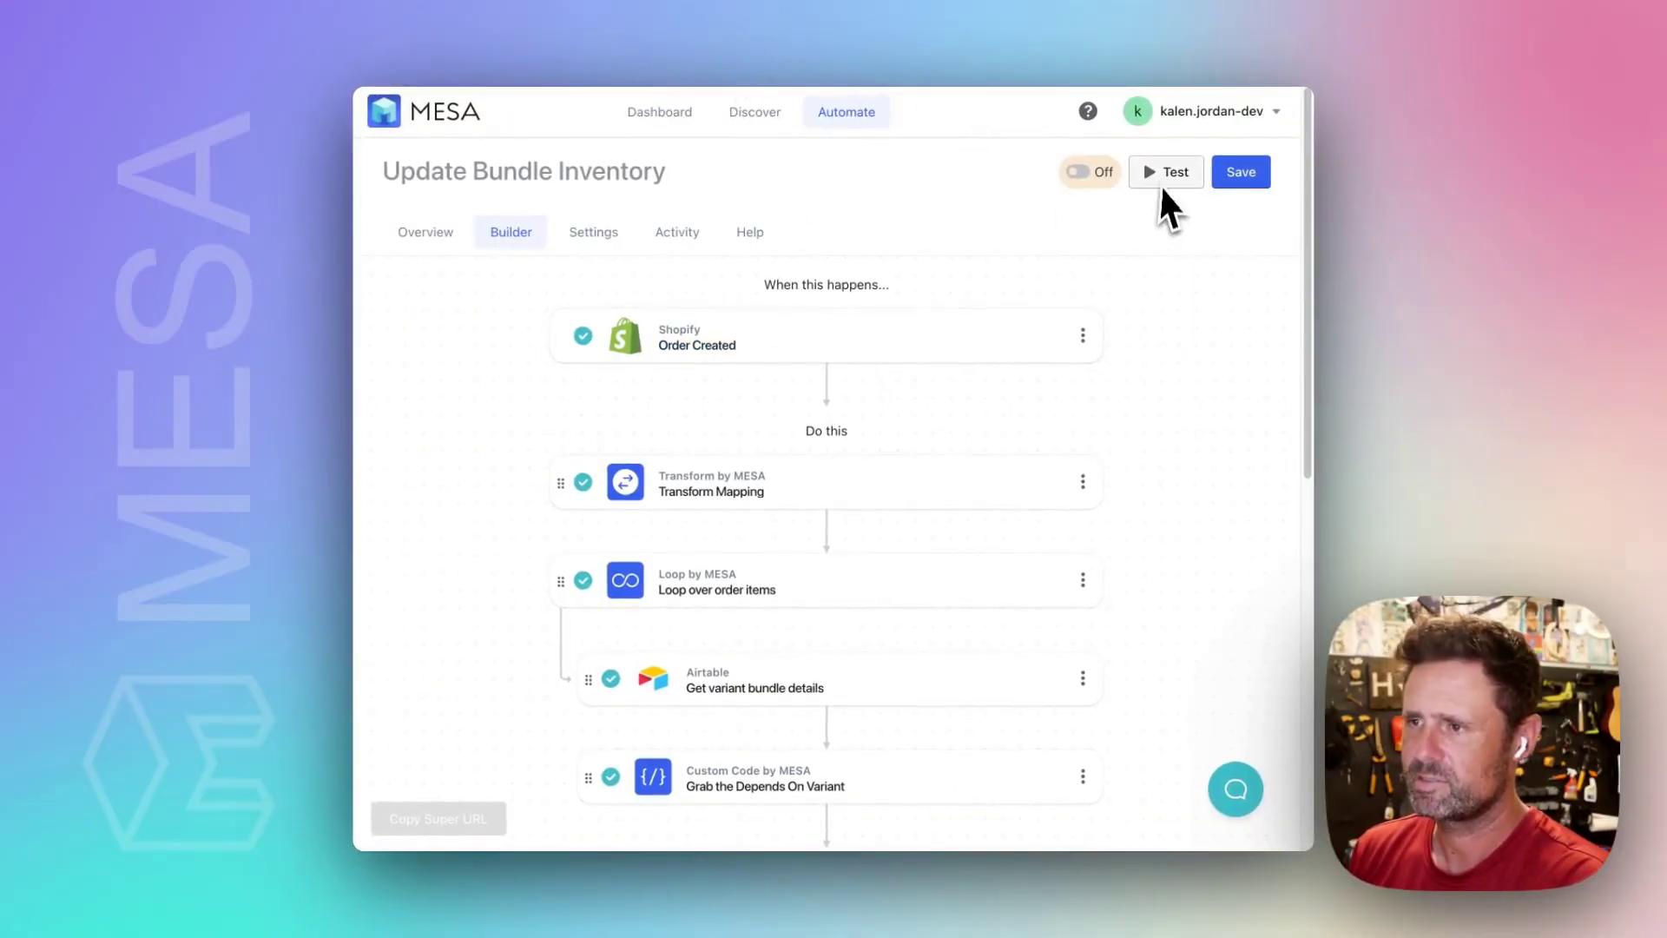
Expand the Transform Mapping and Loop over order items steps, then scroll to the Airtable lookup configuration.
{"action": "scroll", "coordinate": [785, 540], "scroll_direction": "down", "scroll_amount": 2}
{"action": "left_click", "coordinate": [894, 491]}
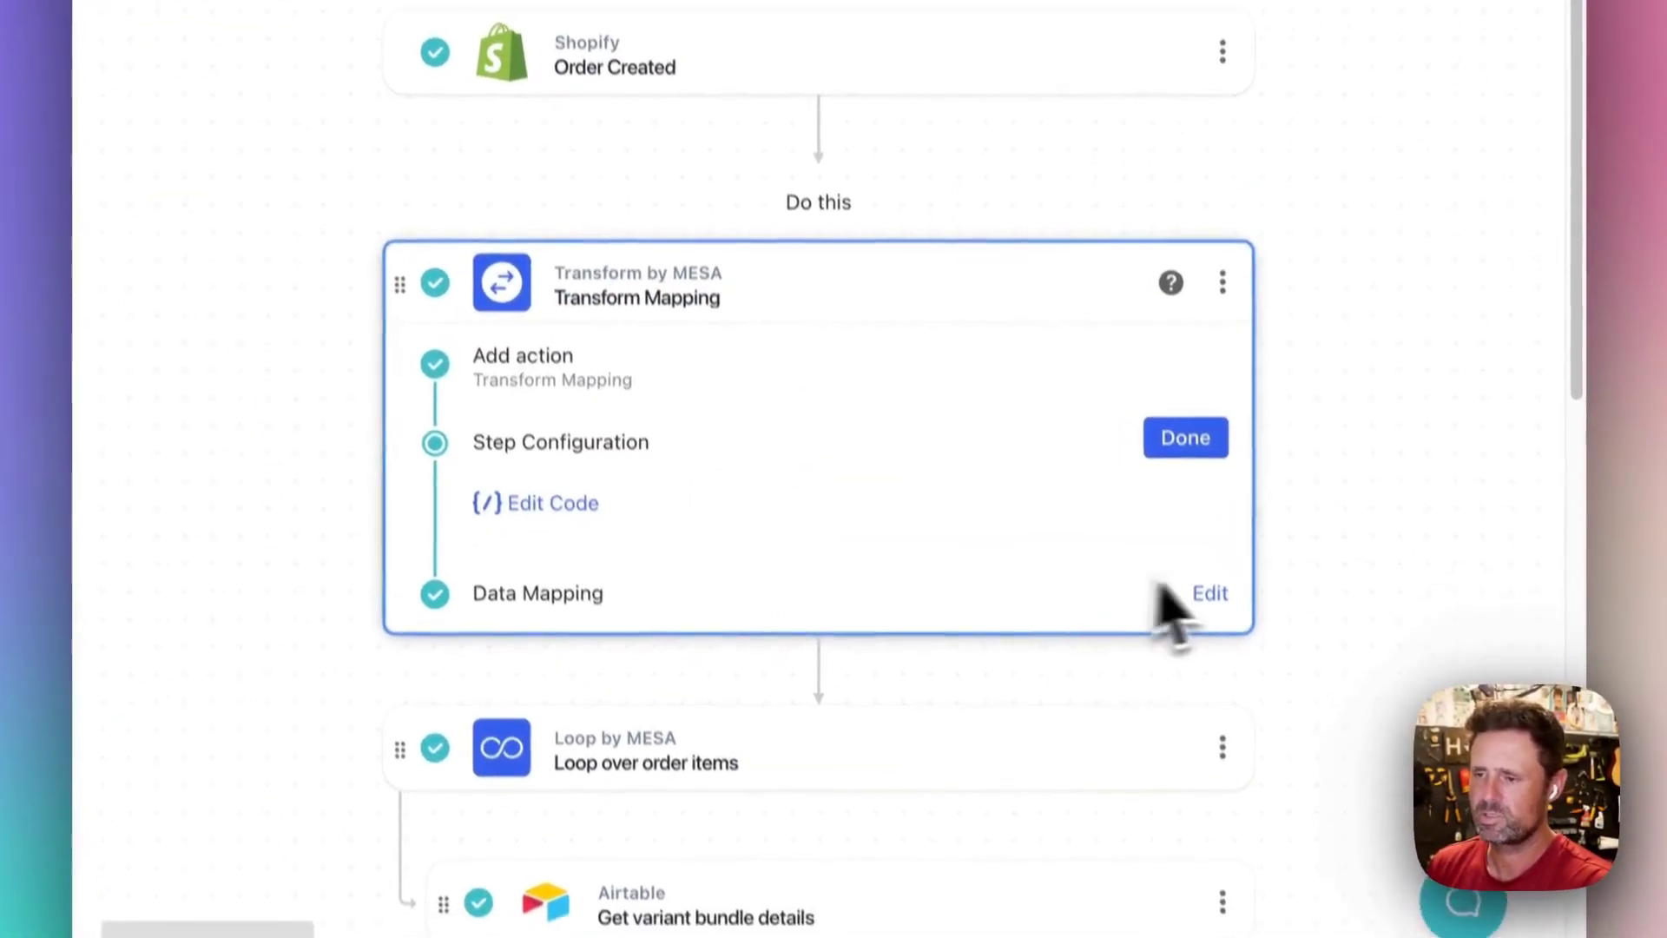
{"action": "left_click", "coordinate": [1209, 594]}
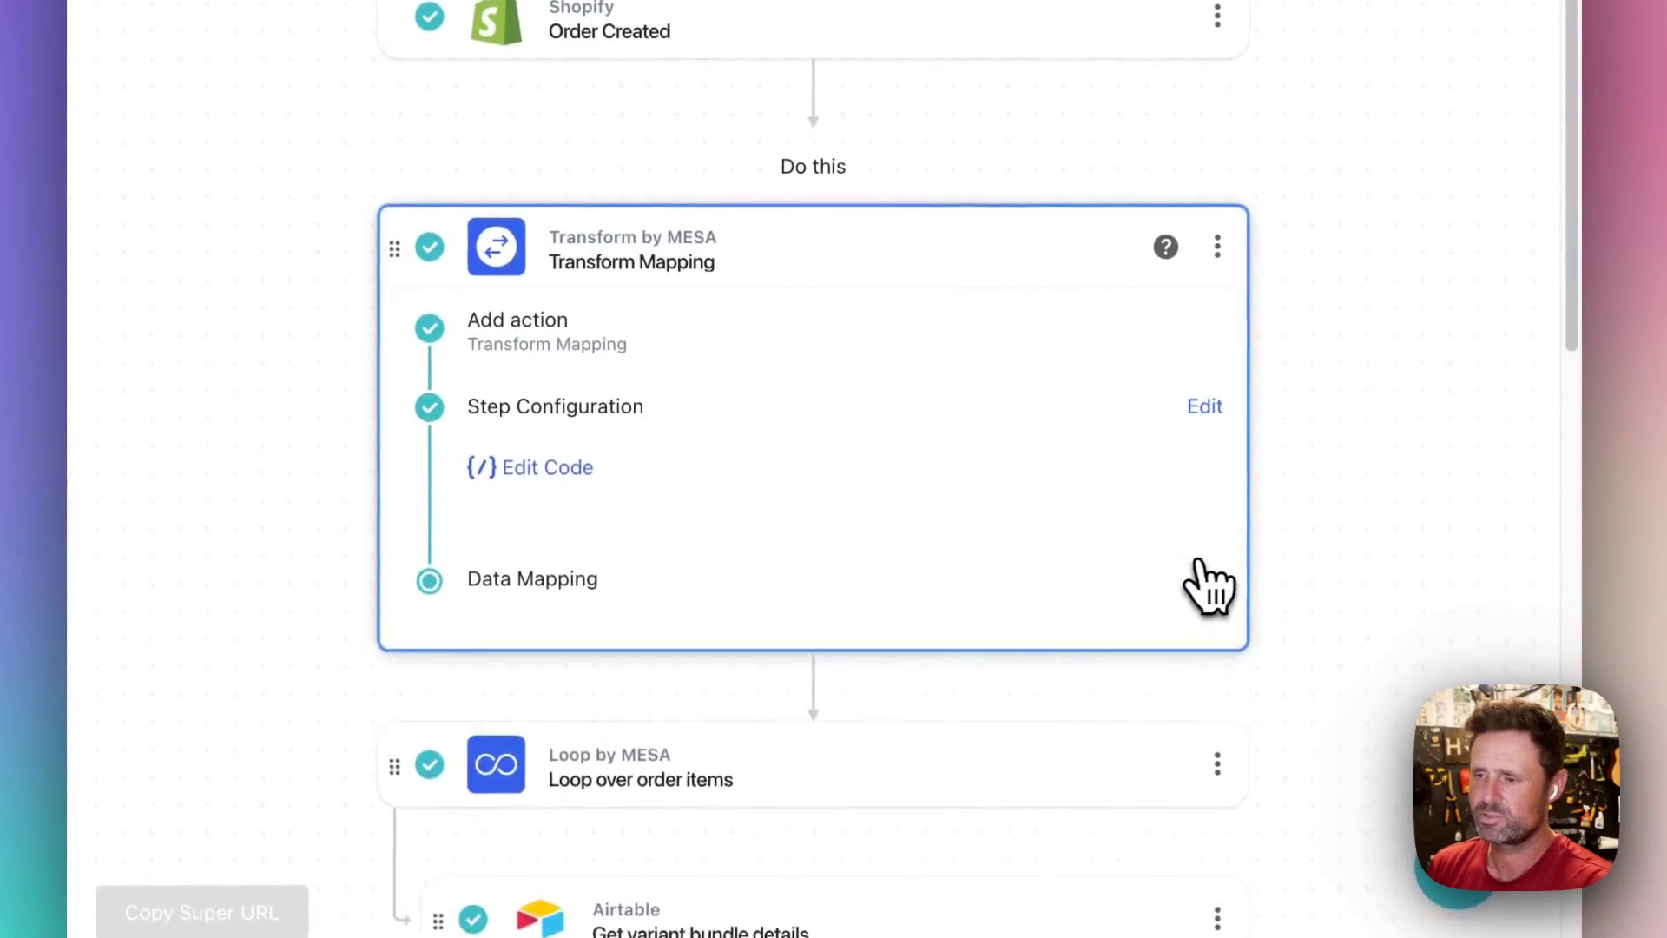
{"action": "left_click", "coordinate": [824, 394]}
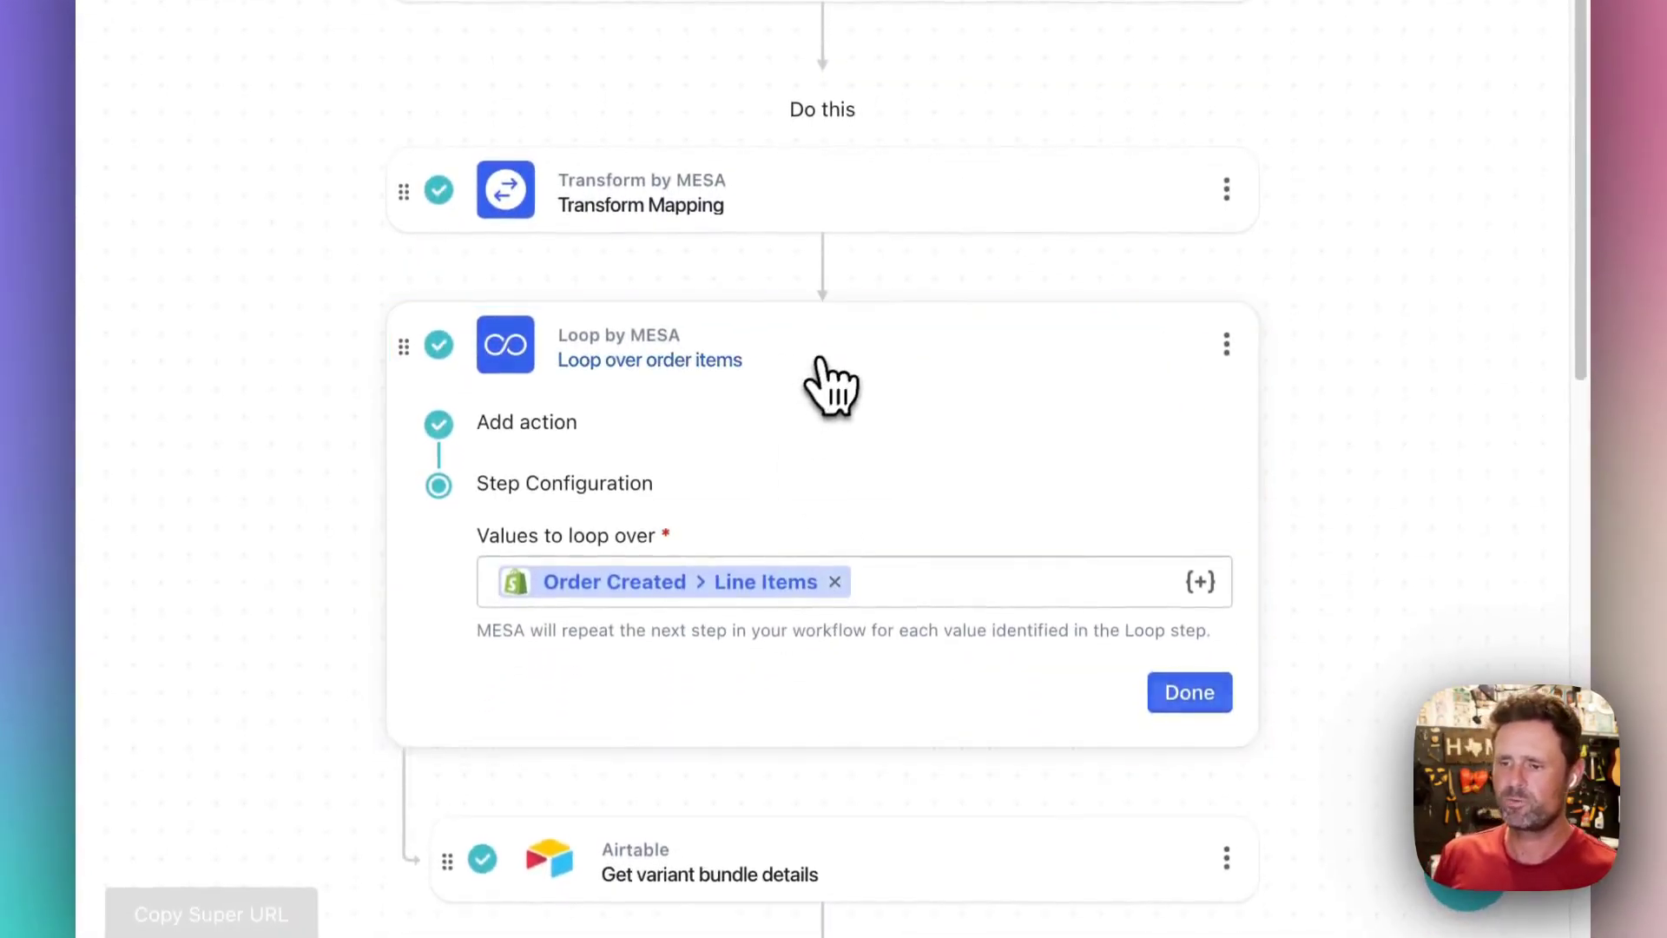
{"action": "left_click", "coordinate": [829, 386]}
{"action": "scroll", "coordinate": [877, 381], "scroll_direction": "down", "scroll_amount": 3}
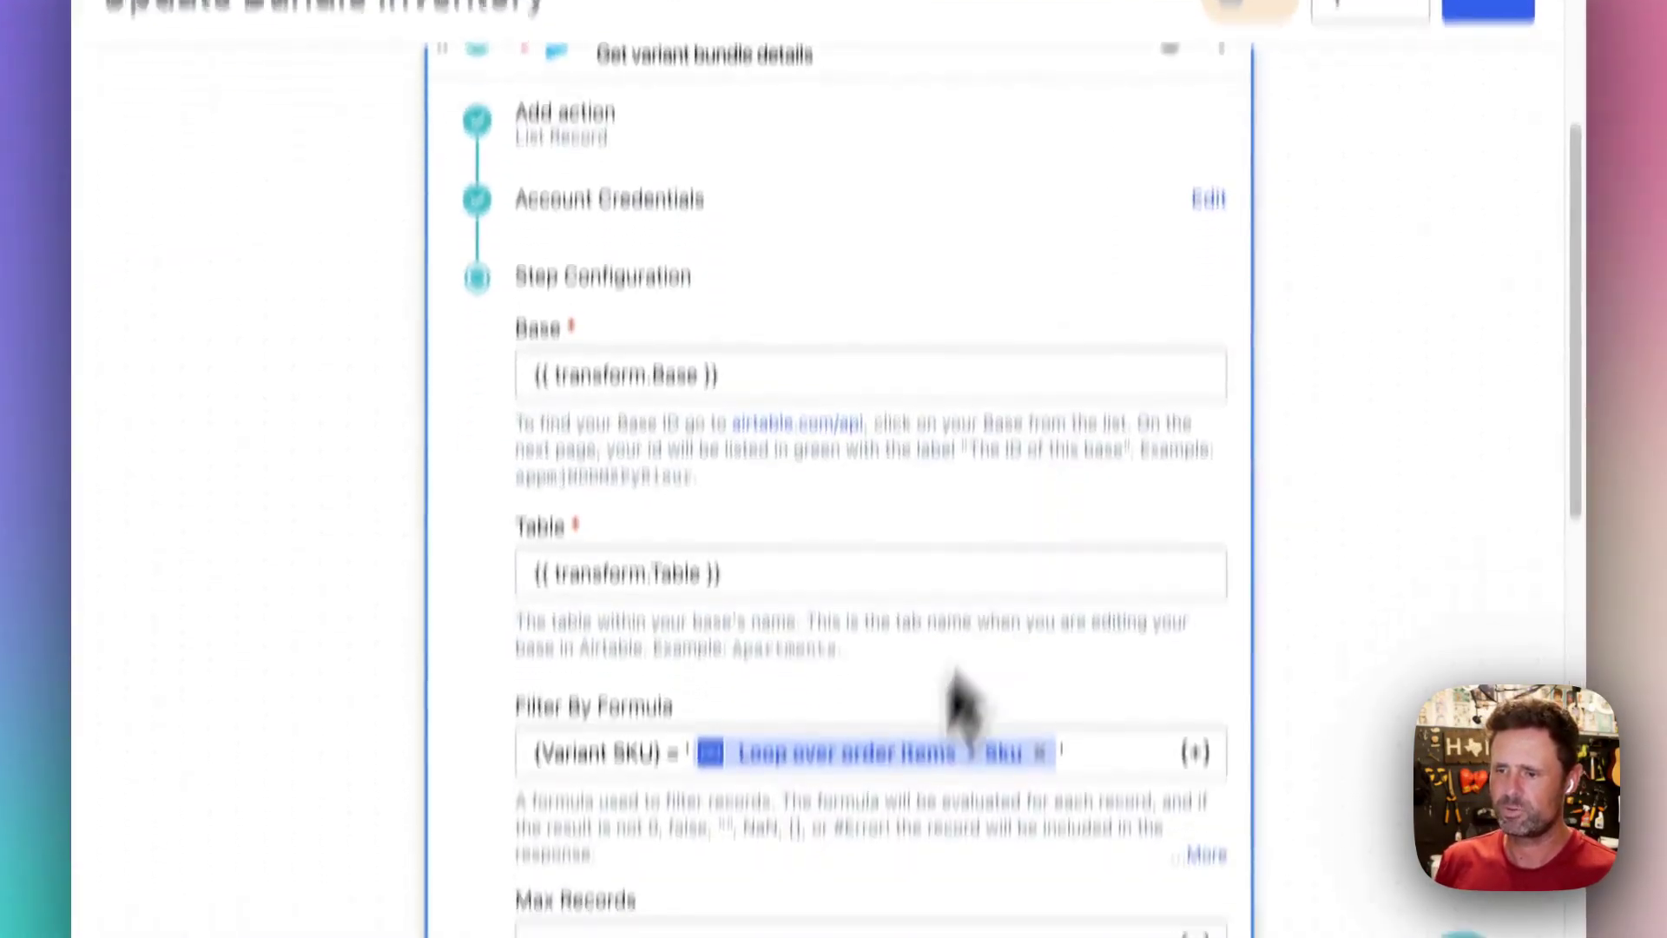
{"action": "scroll", "coordinate": [959, 686], "scroll_direction": "down", "scroll_amount": 10}
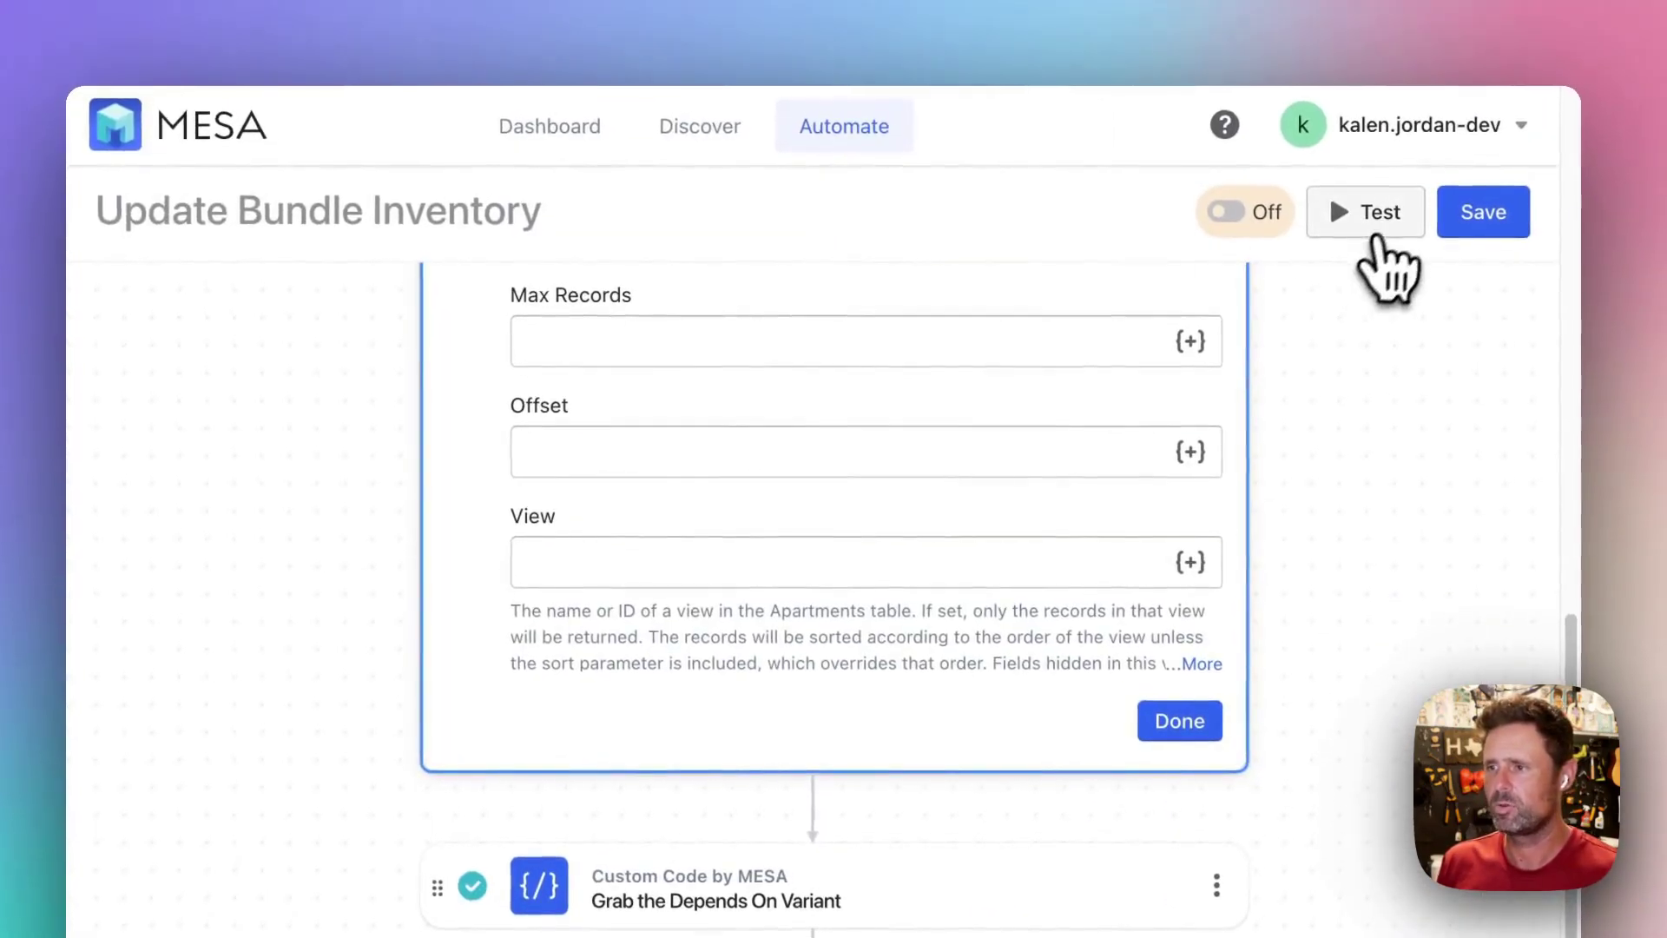
Run a workflow test, then open the newest order from Shopify's Orders list.
{"action": "left_click", "coordinate": [1372, 221]}
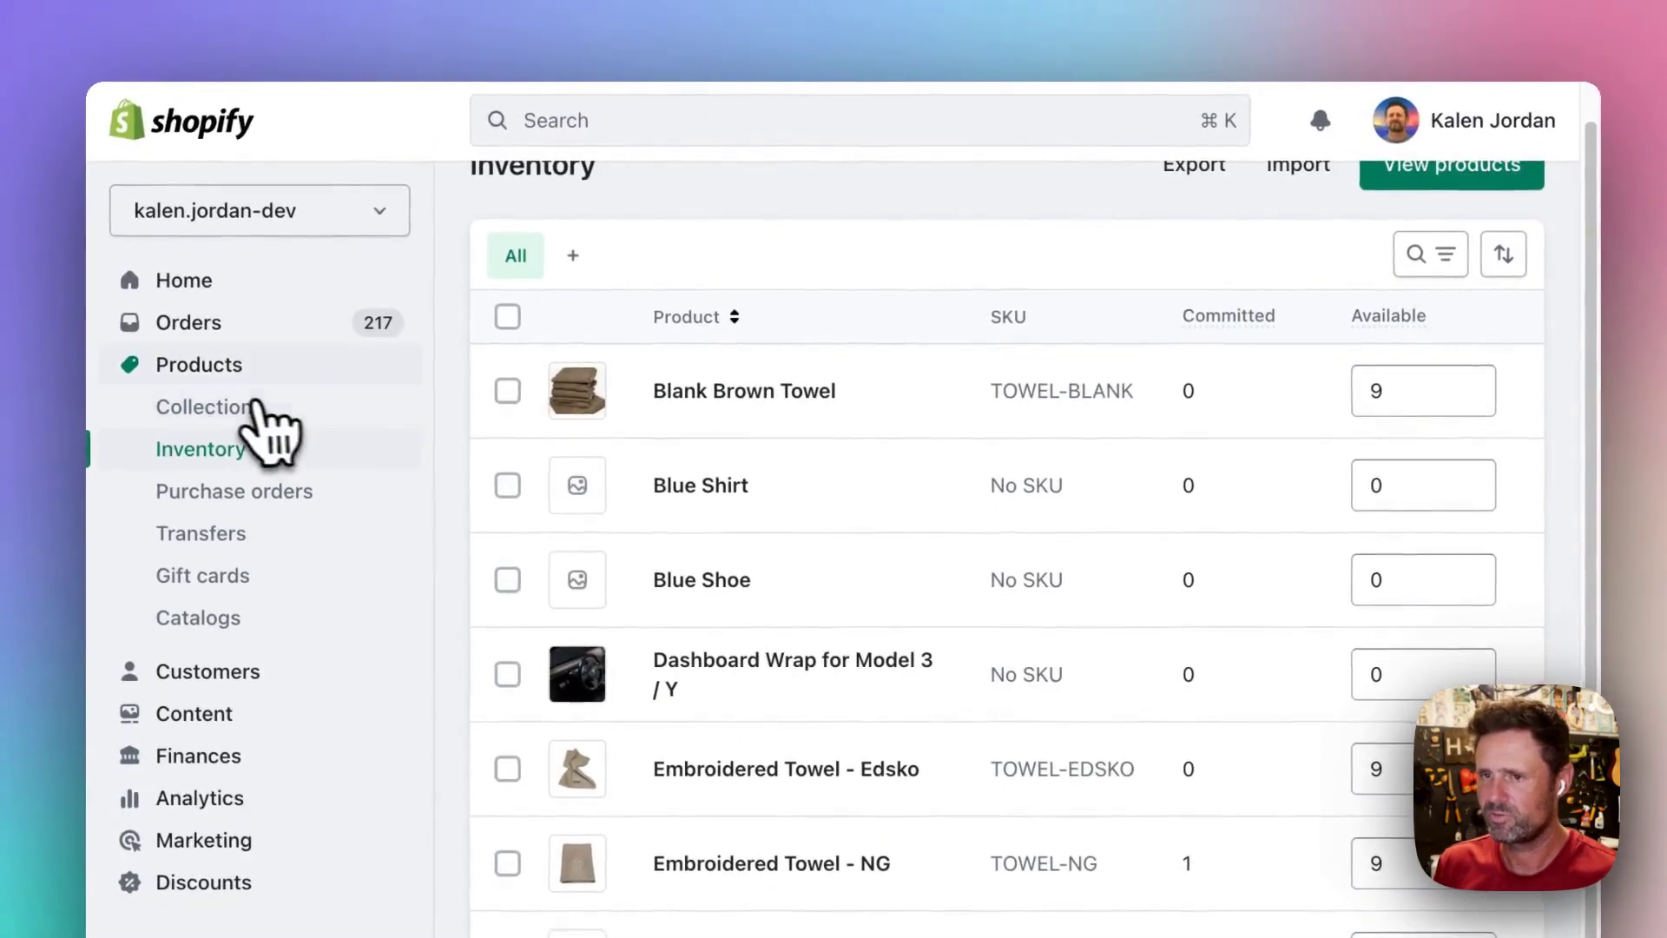
{"action": "left_click", "coordinate": [188, 322]}
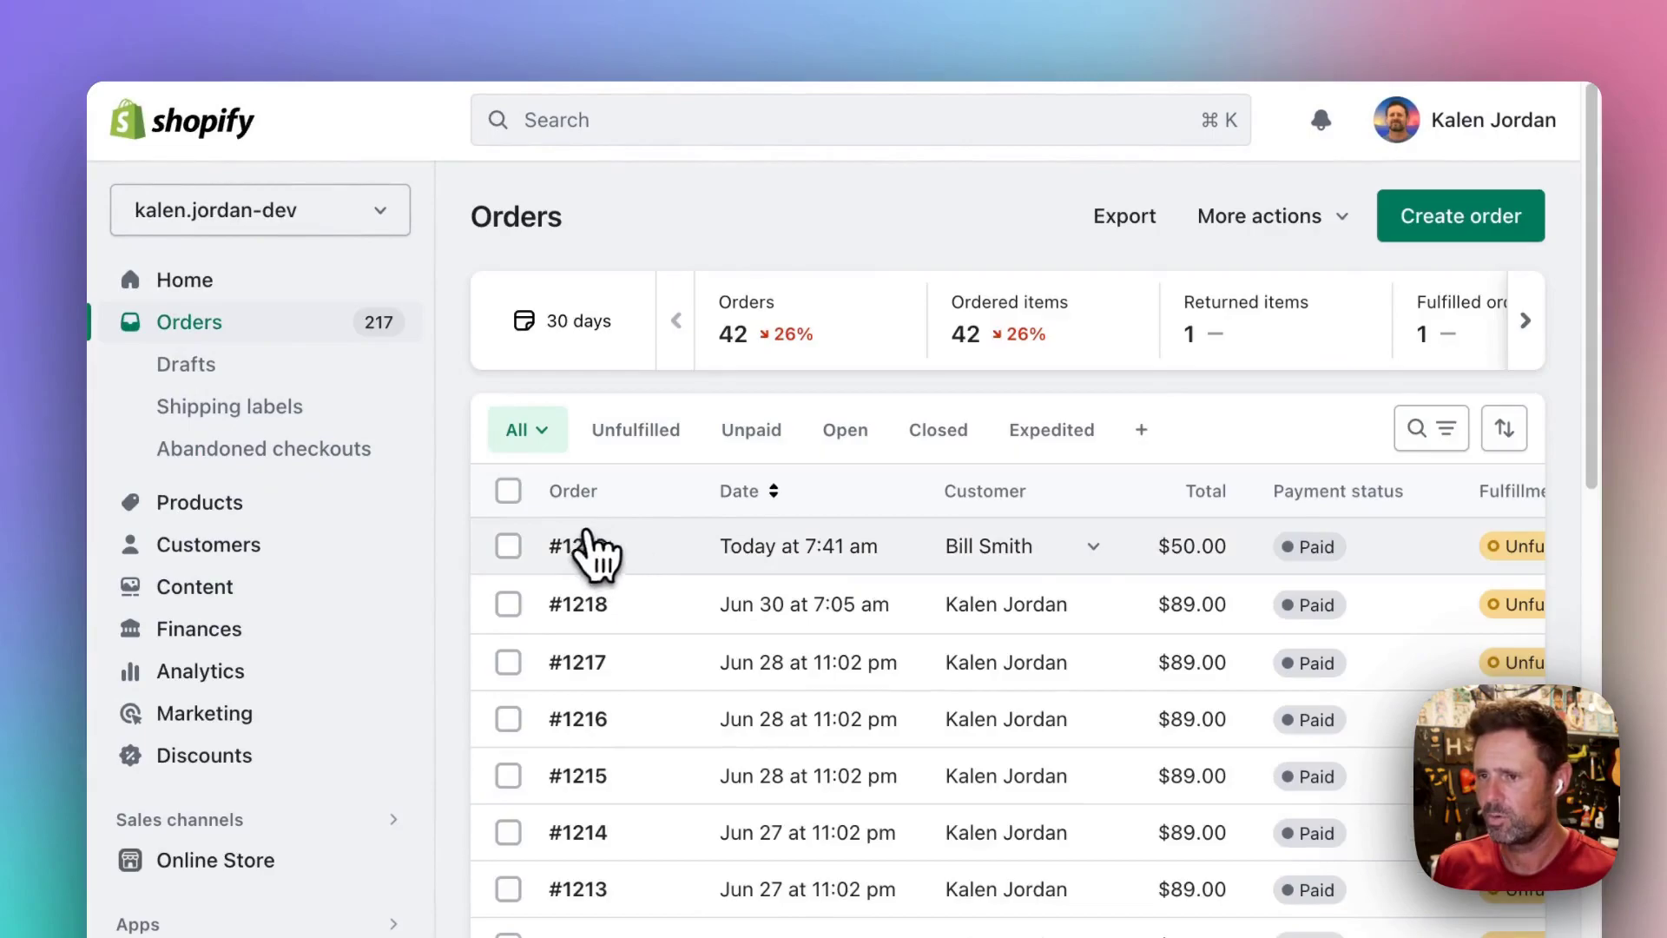
{"action": "left_click", "coordinate": [593, 552]}
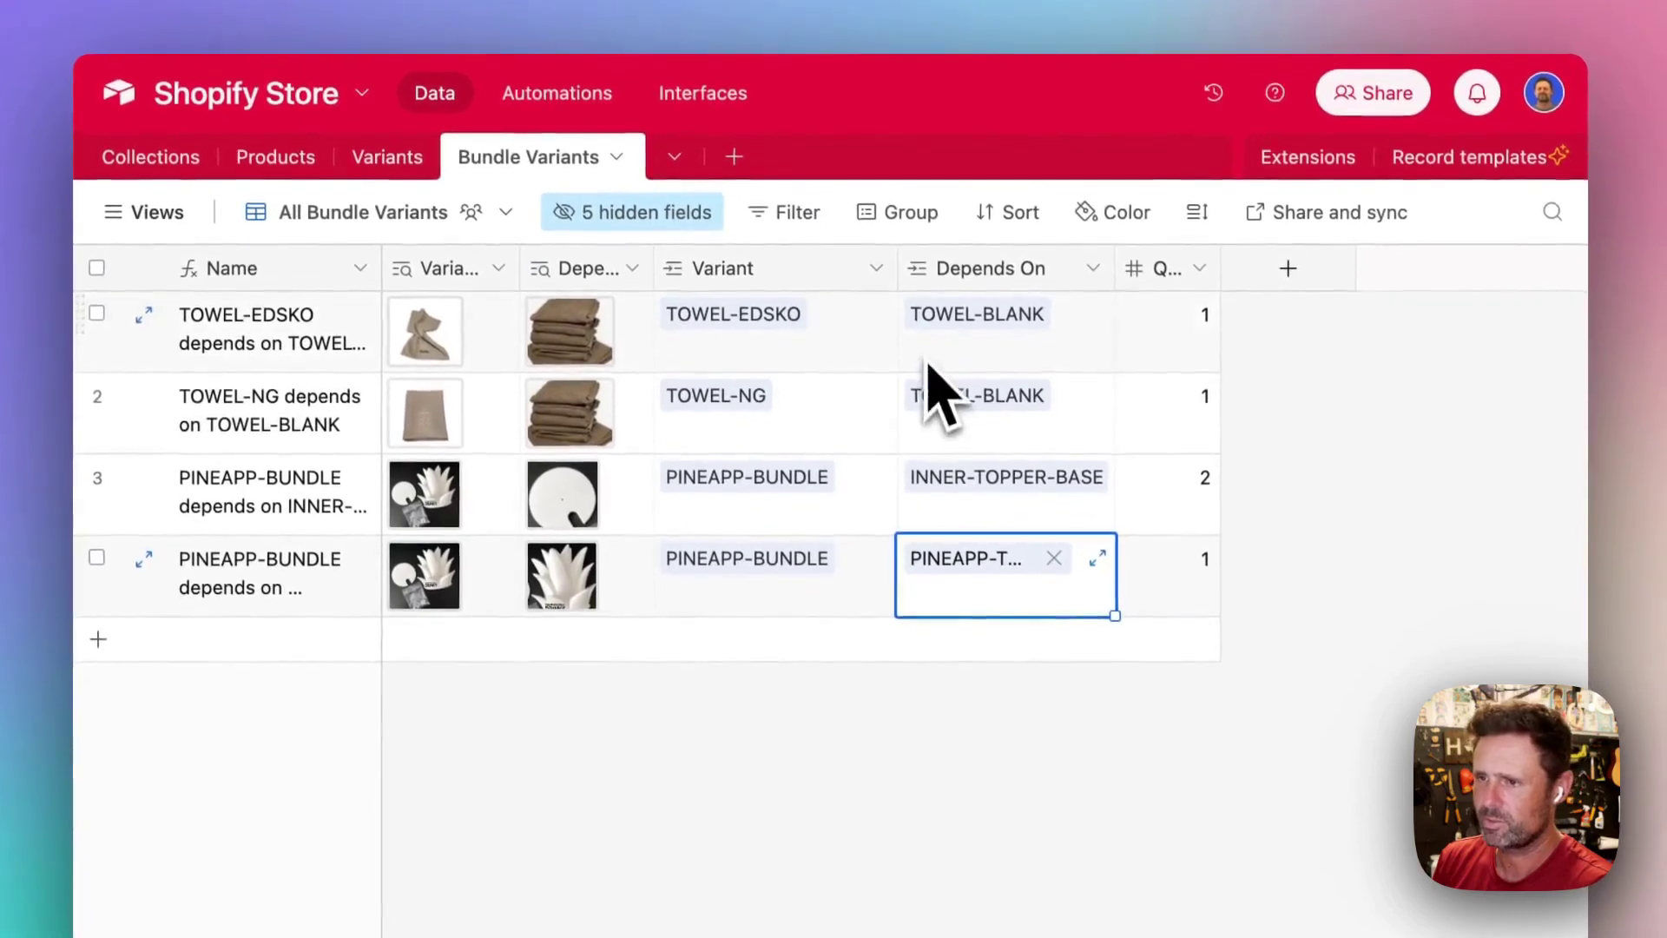
Check the TOWEL-NG row, then collapse the Get variant bundle details step.
{"action": "left_click", "coordinate": [792, 434]}
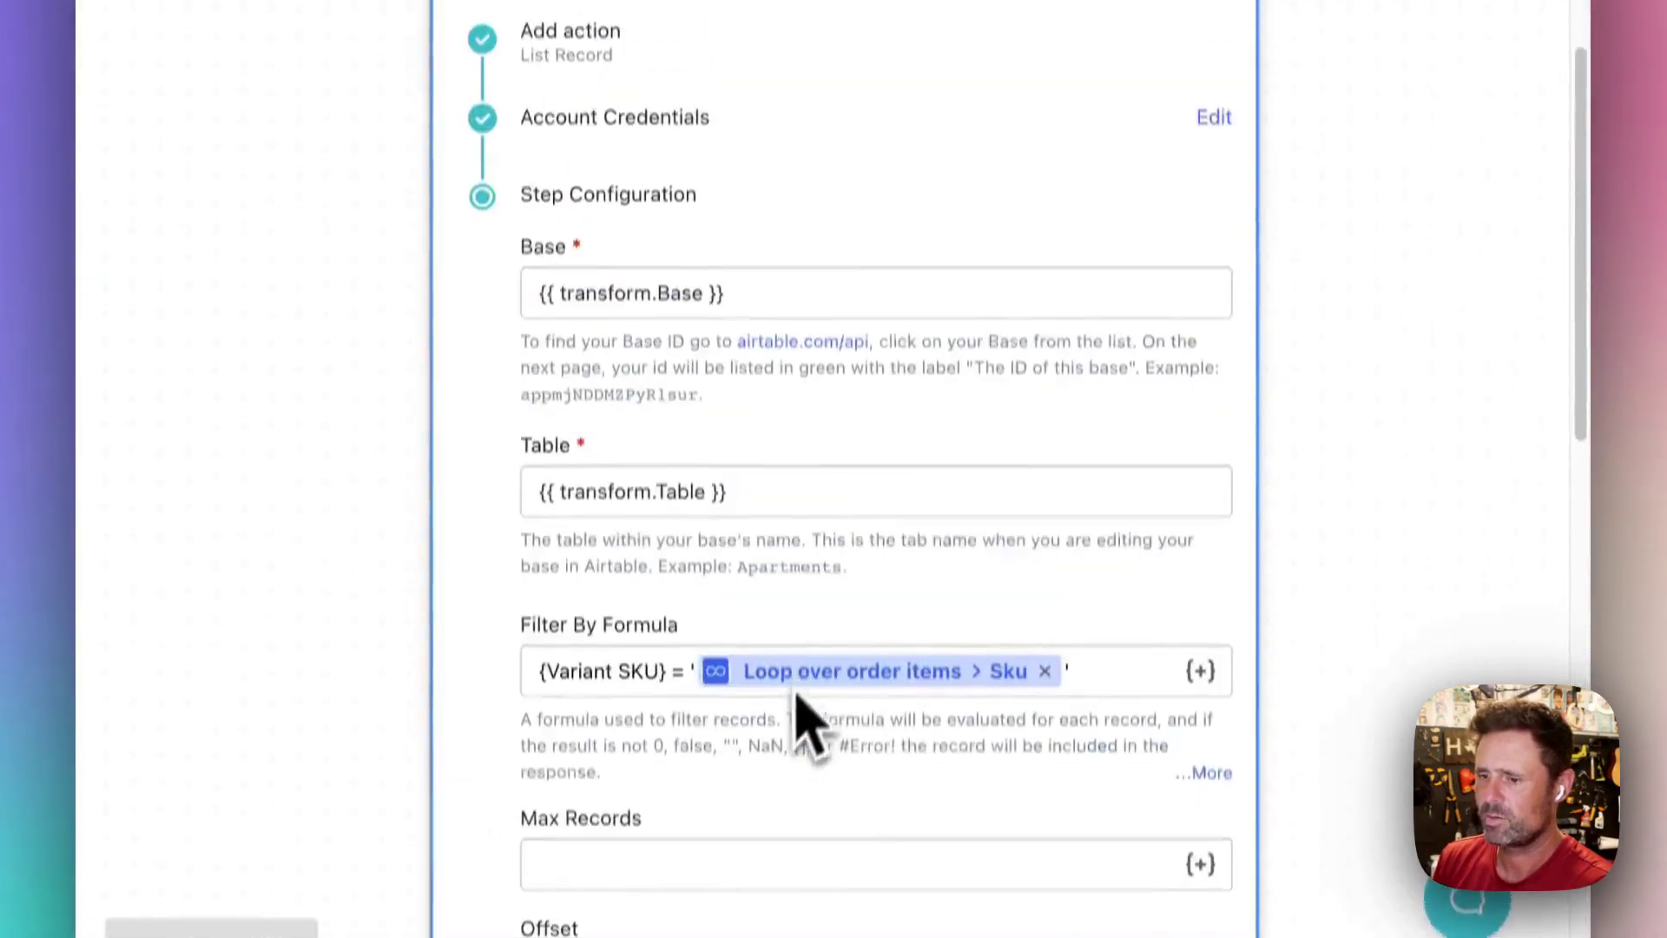
{"action": "left_click", "coordinate": [974, 268]}
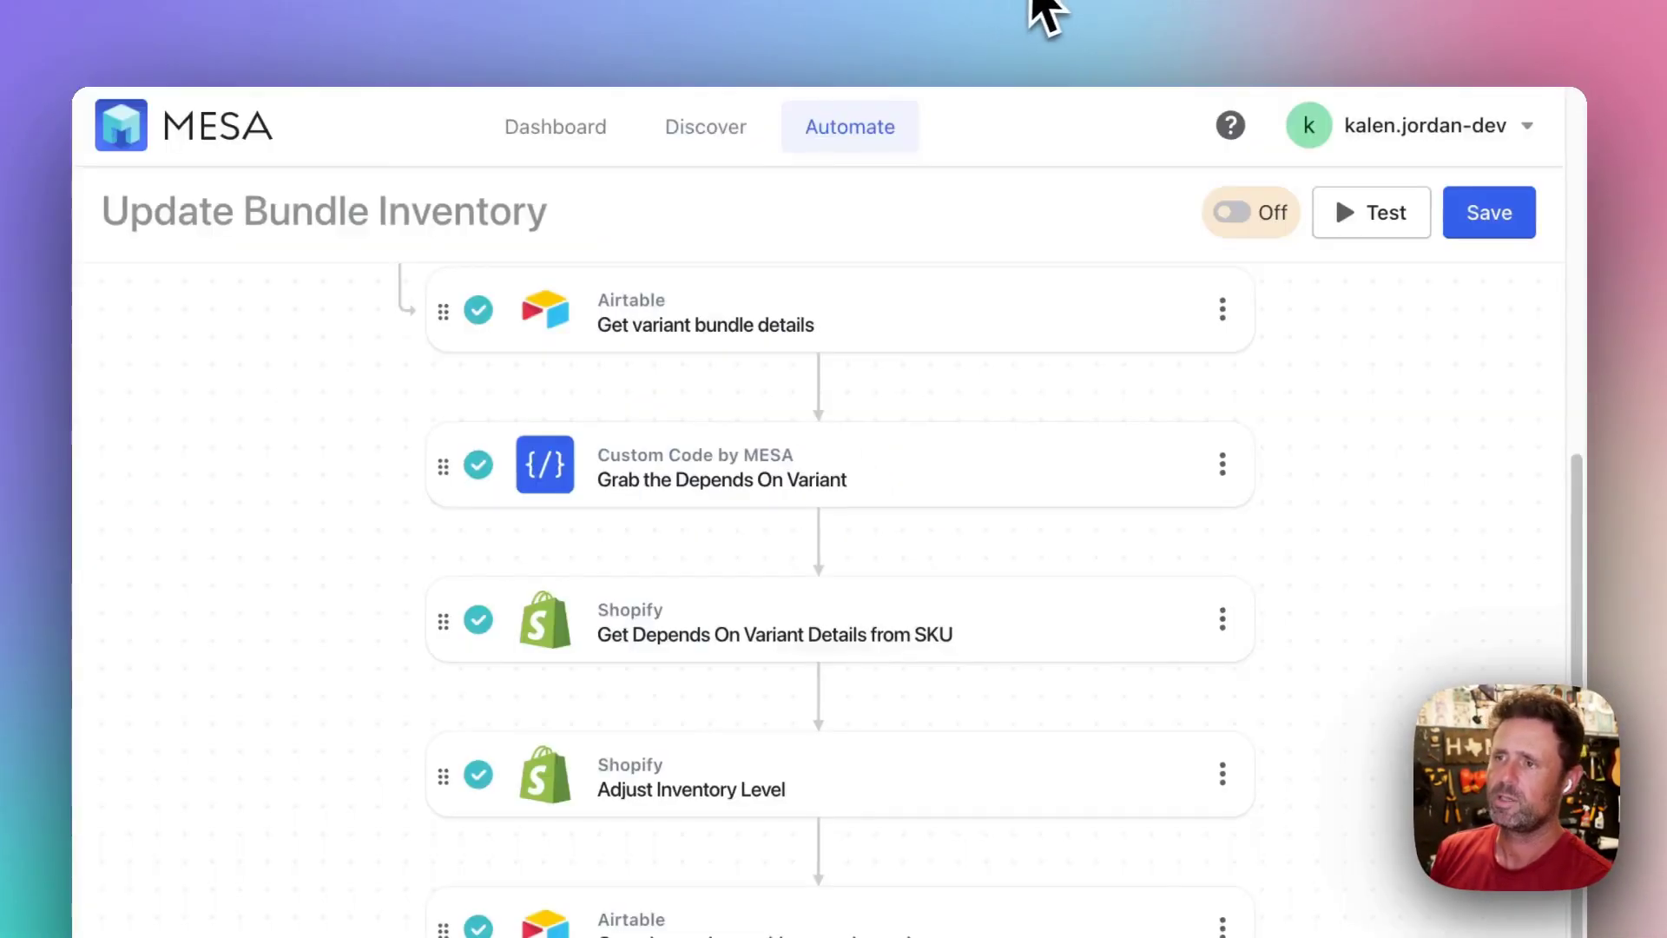
Scroll the Bundle Variants table and check the TOWEL-EDSKO row's dependency.
{"action": "scroll", "coordinate": [763, 503], "scroll_direction": "down", "scroll_amount": 5}
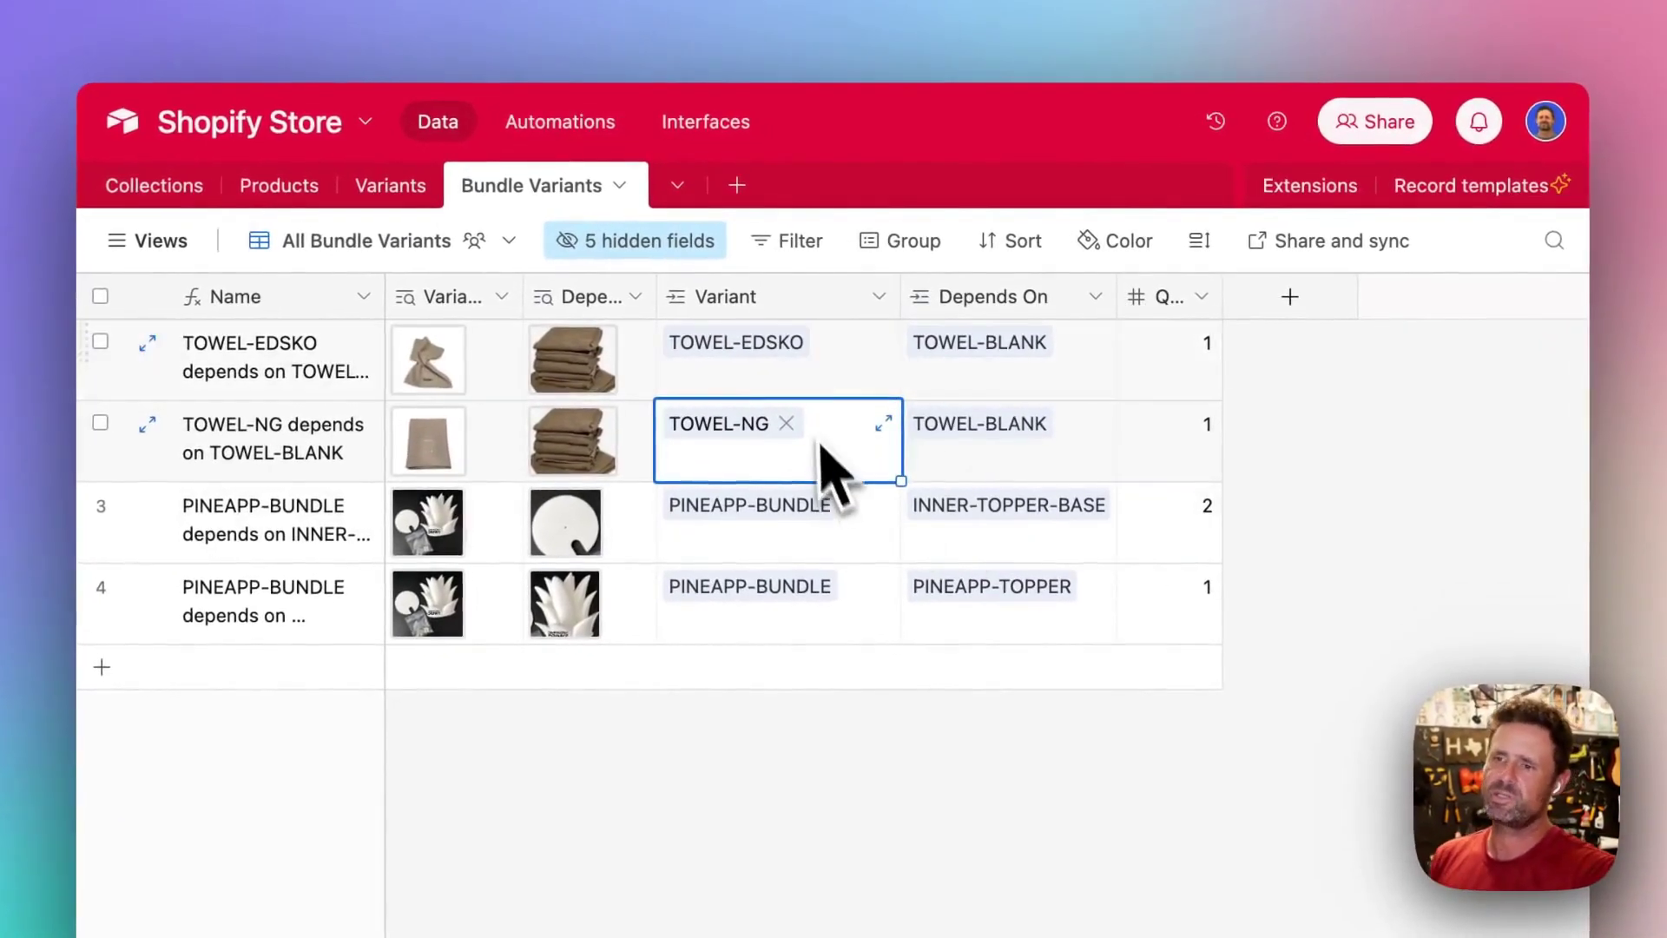
{"action": "left_click", "coordinate": [825, 352]}
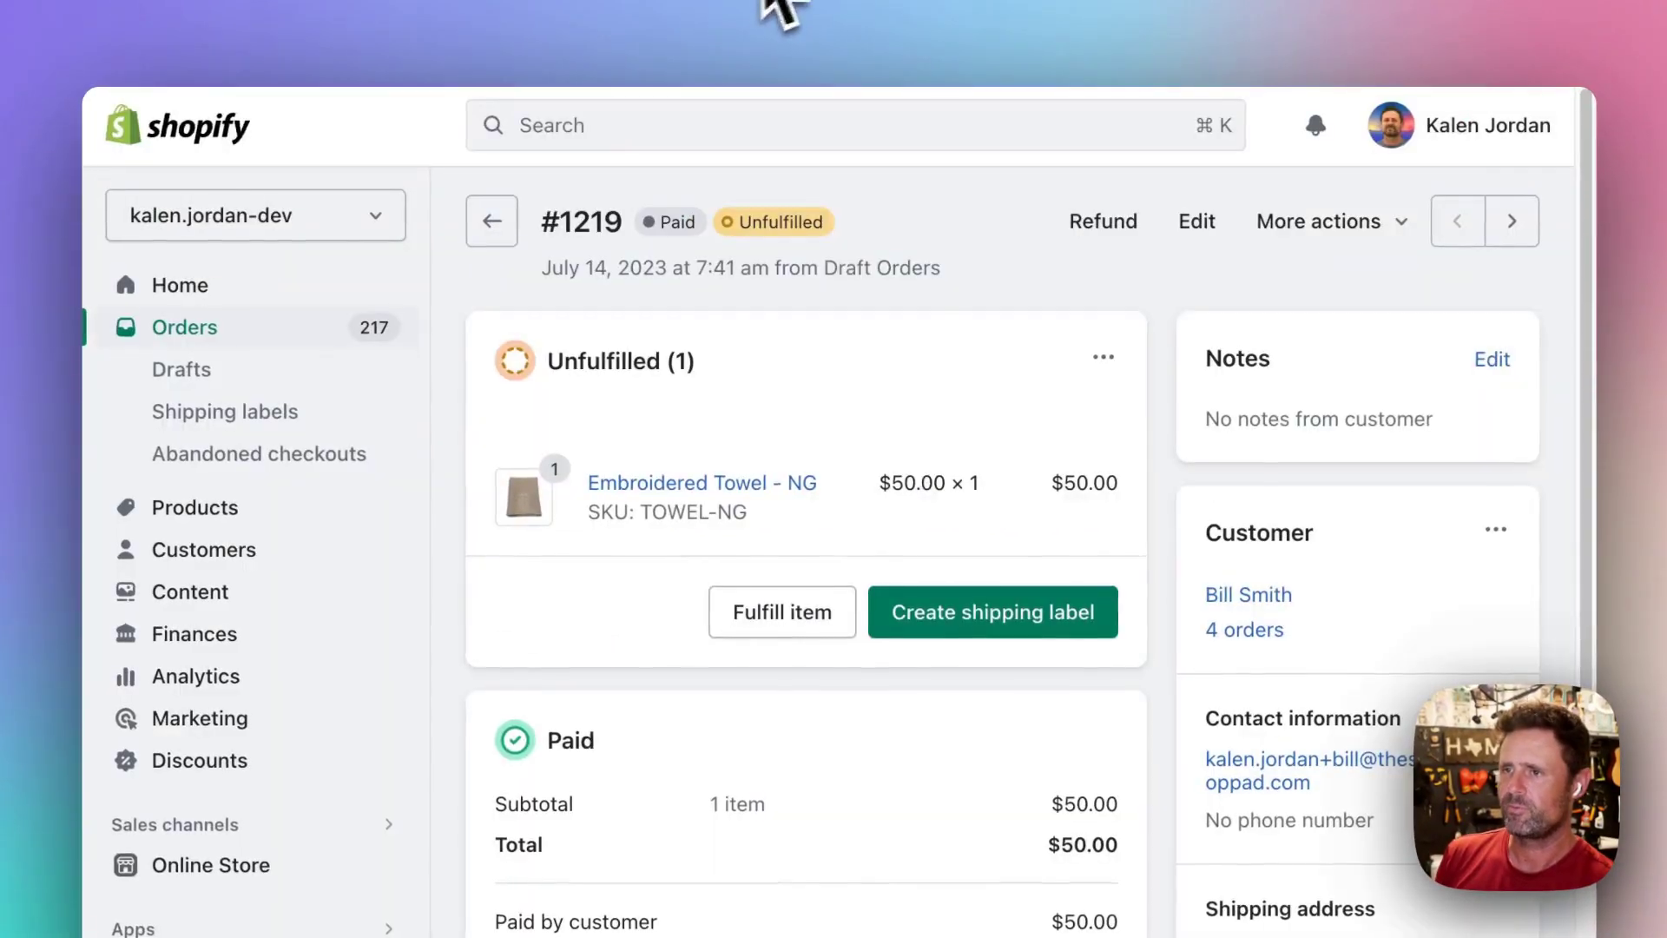
Open Shopify's Products section and its Inventory list.
{"action": "left_click", "coordinate": [195, 507]}
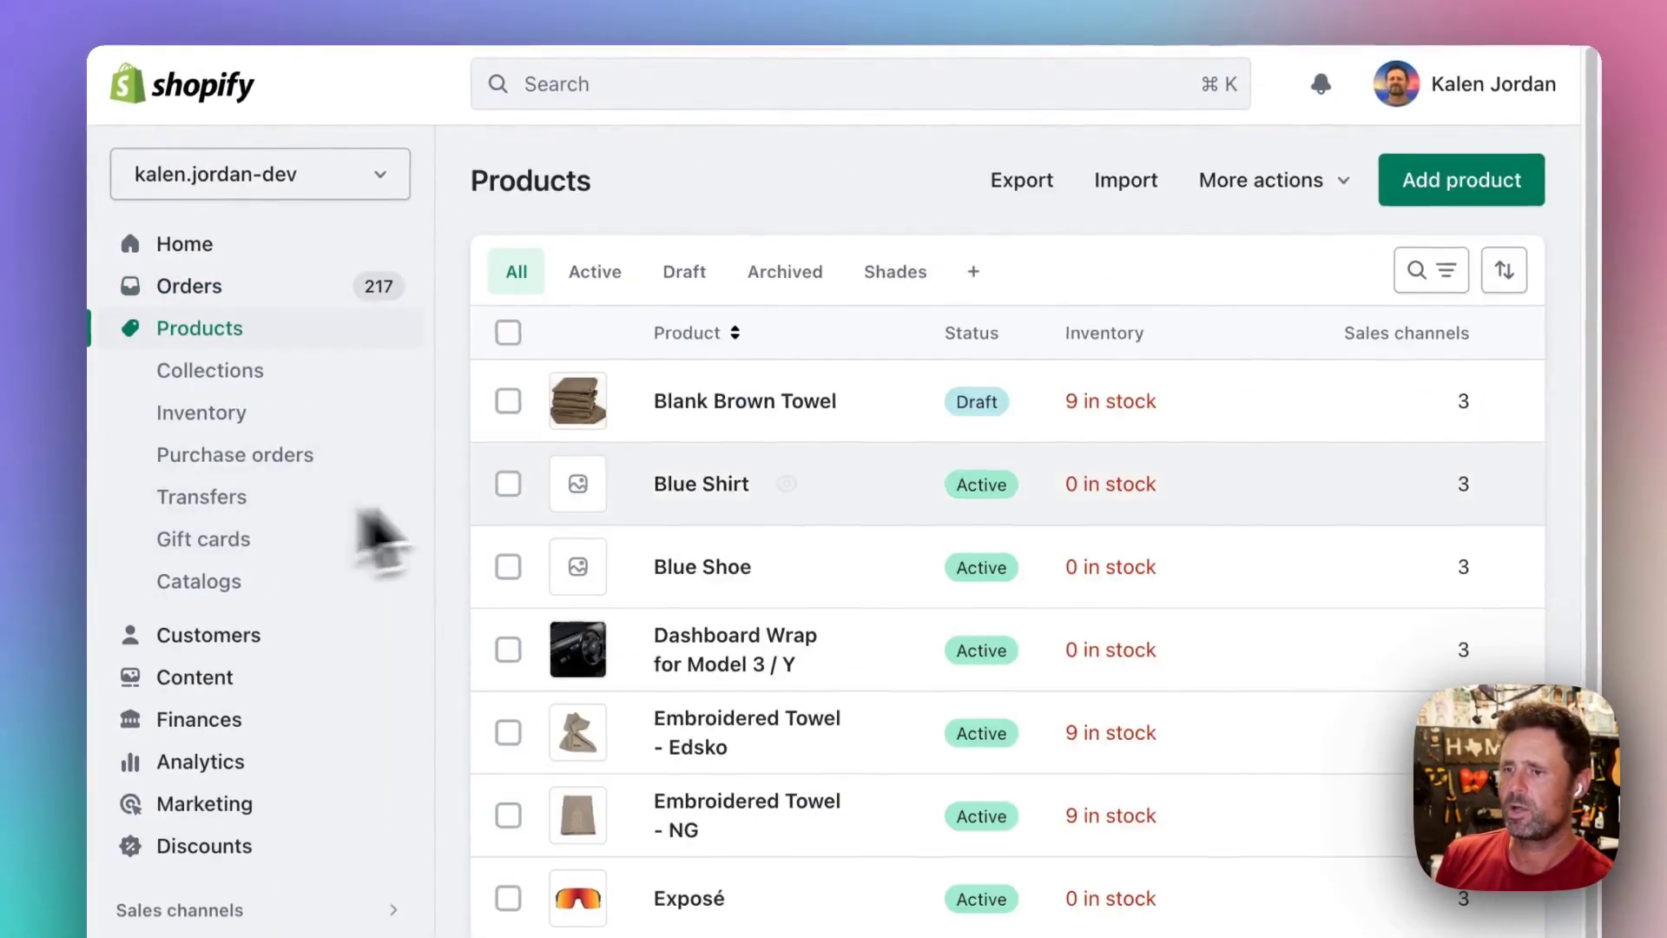
{"action": "left_click", "coordinate": [330, 414]}
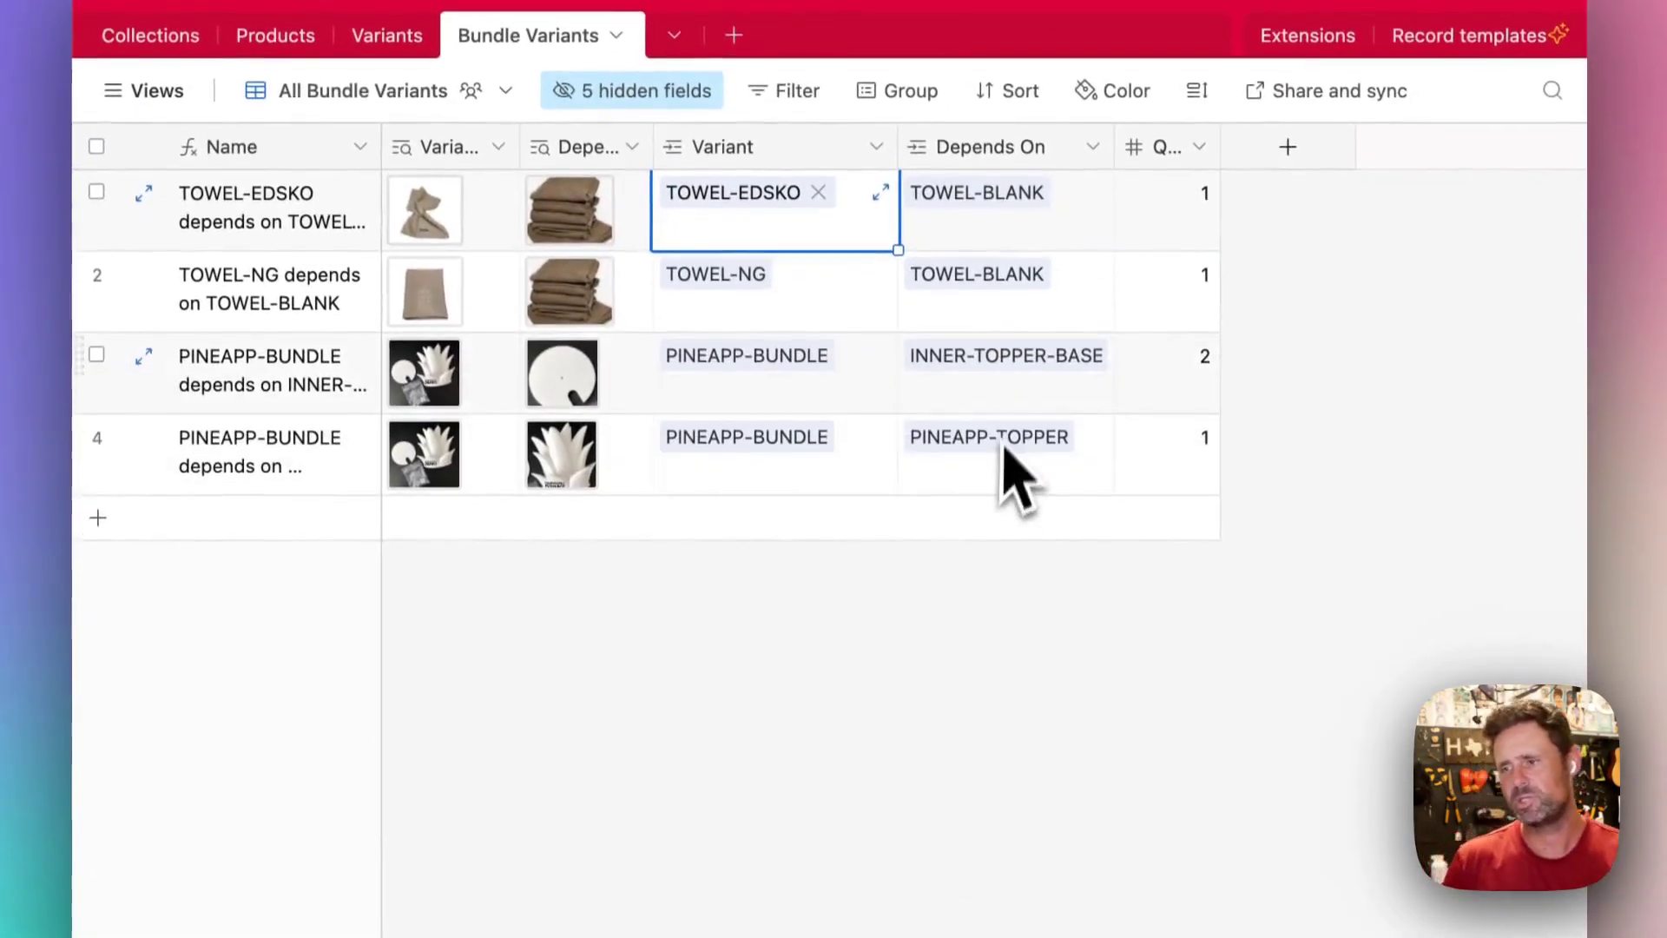
Check PINEAPP-BUNDLE's INNER-TOPPER-BASE dependency, enter 1 in row 4's quantity, and select rows 3–4.
{"action": "left_click", "coordinate": [1090, 403]}
{"action": "left_click", "coordinate": [1207, 438]}
{"action": "type", "text": "1"}
{"action": "left_click_drag", "start_coordinate": [270, 368], "coordinate": [1070, 471]}
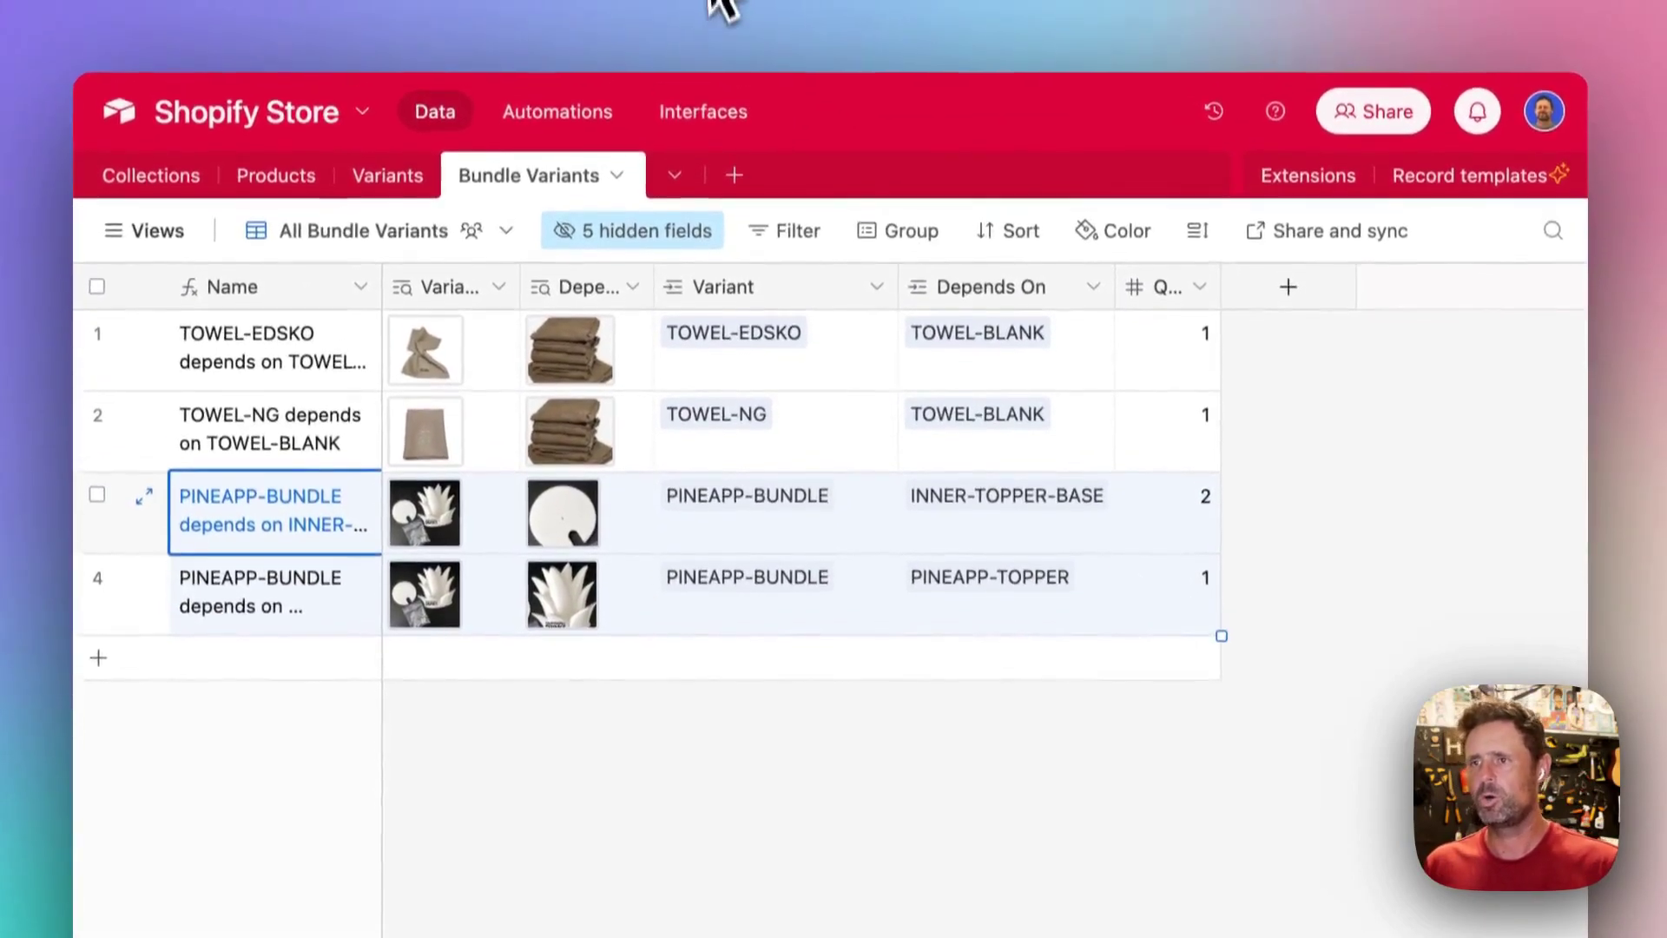